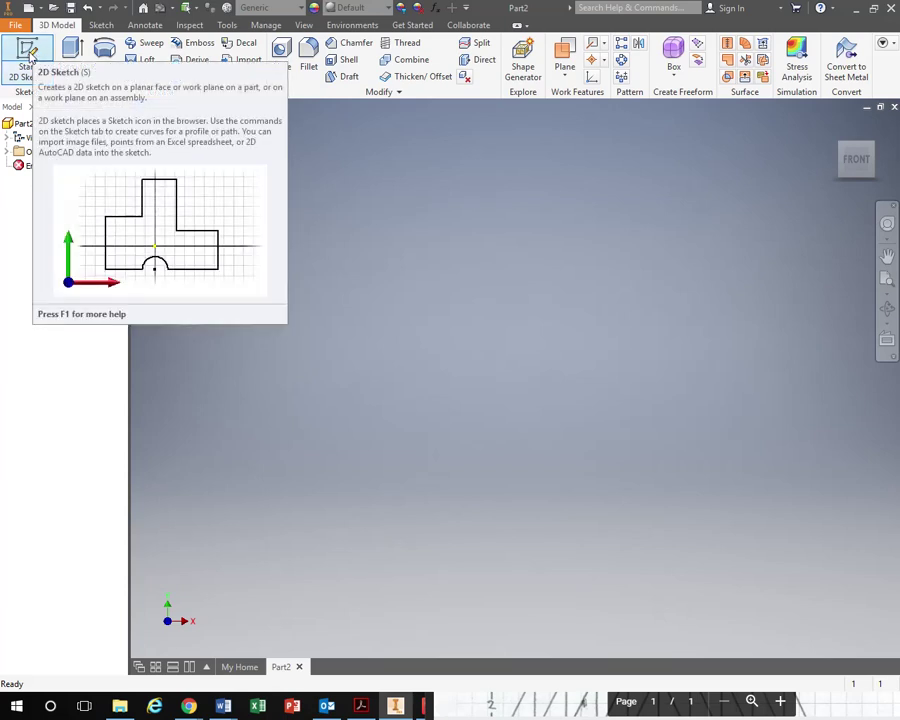
- Start a new 2D sketch on the YZ plane
{"action": "left_click", "coordinate": [28, 52]}
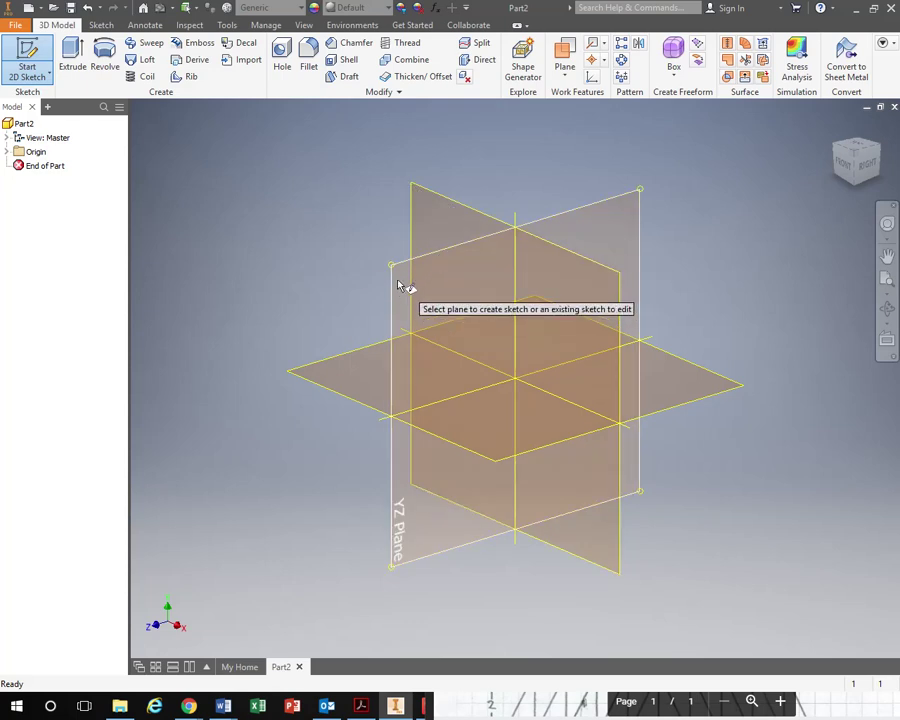
{"action": "left_click", "coordinate": [604, 230]}
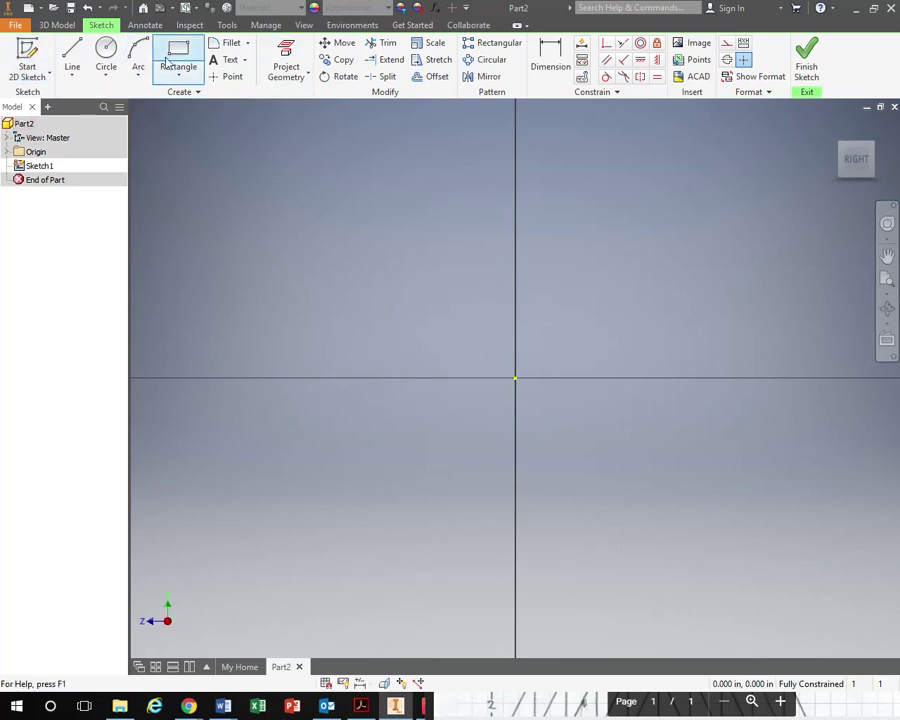
- Sketch an open chain of five connected lines, starting on the horizontal axis with a sloping line of about 0.91 in
{"action": "left_click", "coordinate": [72, 56]}
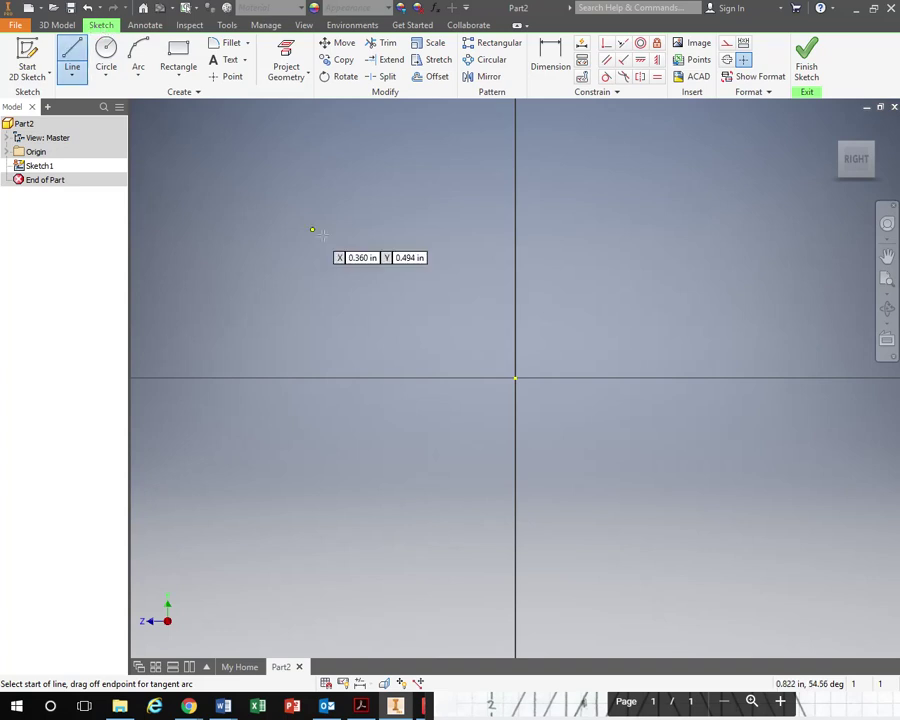
{"action": "left_click", "coordinate": [290, 378]}
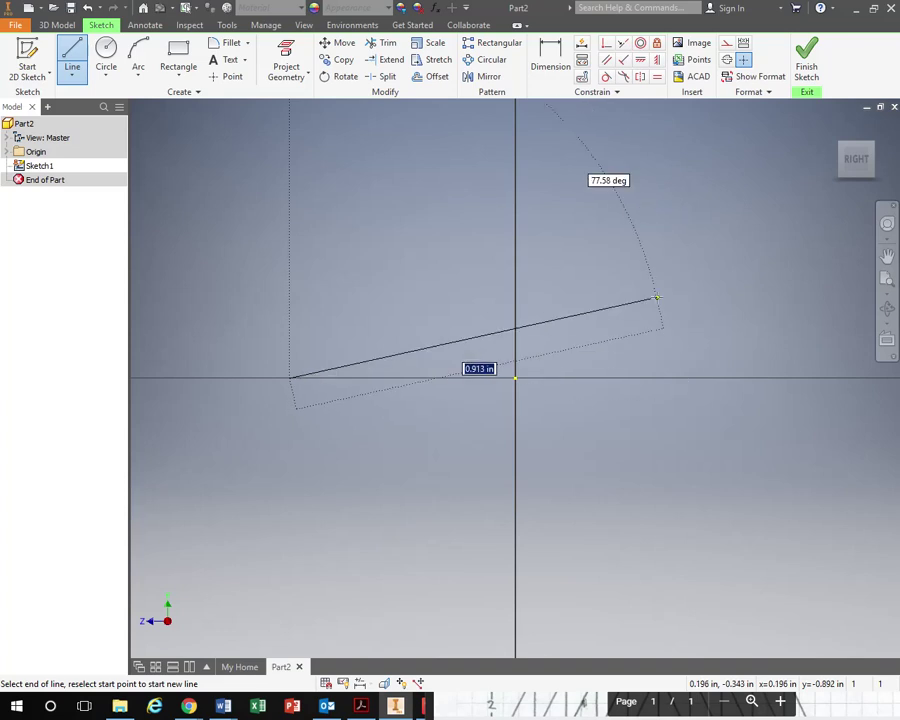
{"action": "left_click", "coordinate": [656, 297]}
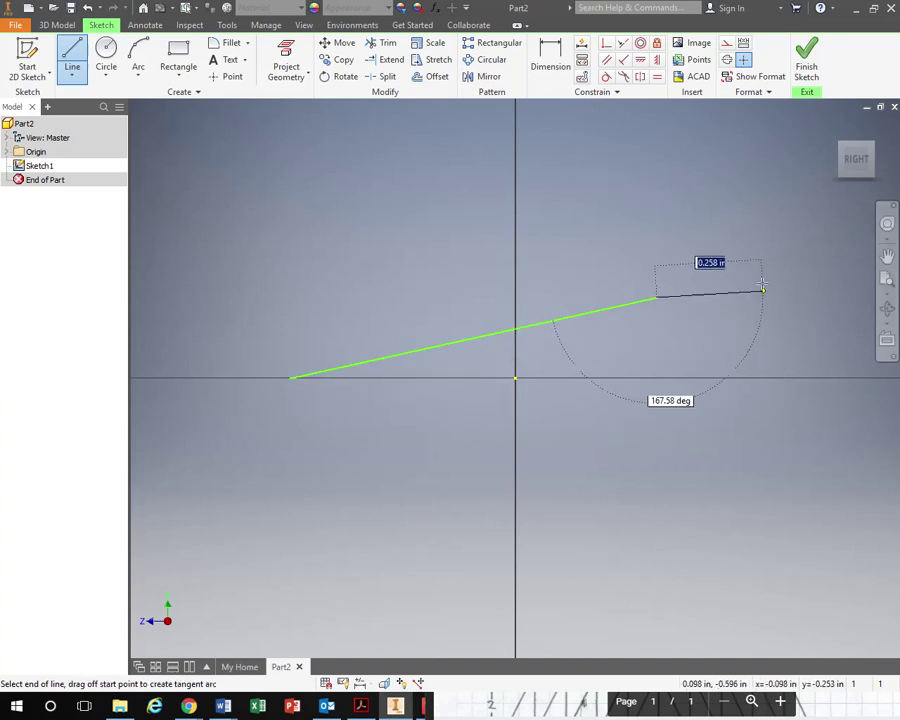
{"action": "left_click", "coordinate": [770, 350]}
{"action": "left_click", "coordinate": [713, 470]}
{"action": "left_click", "coordinate": [570, 482]}
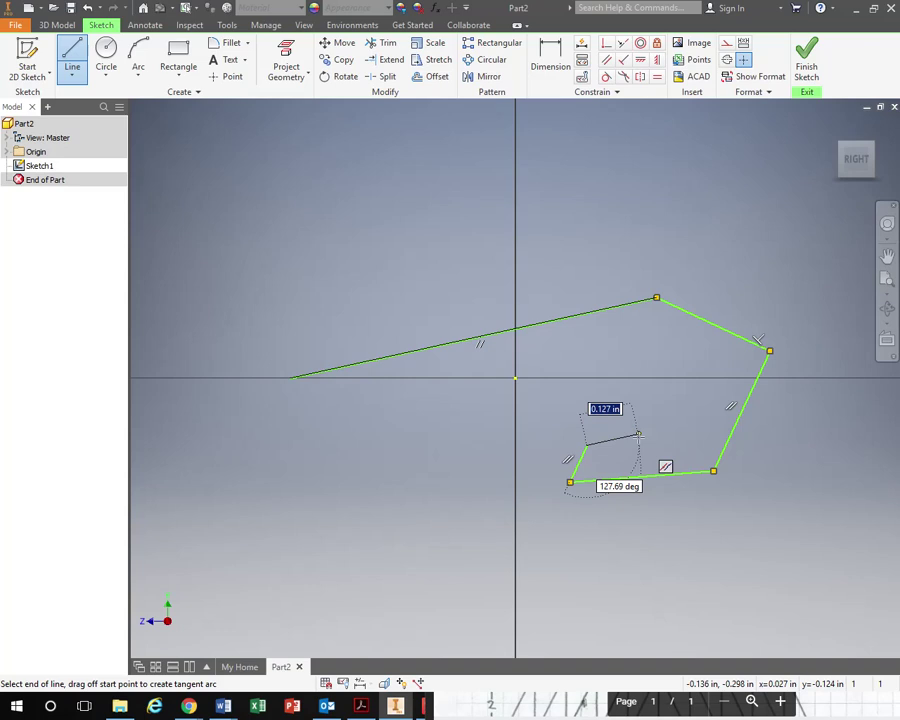
{"action": "key", "text": "Escape"}
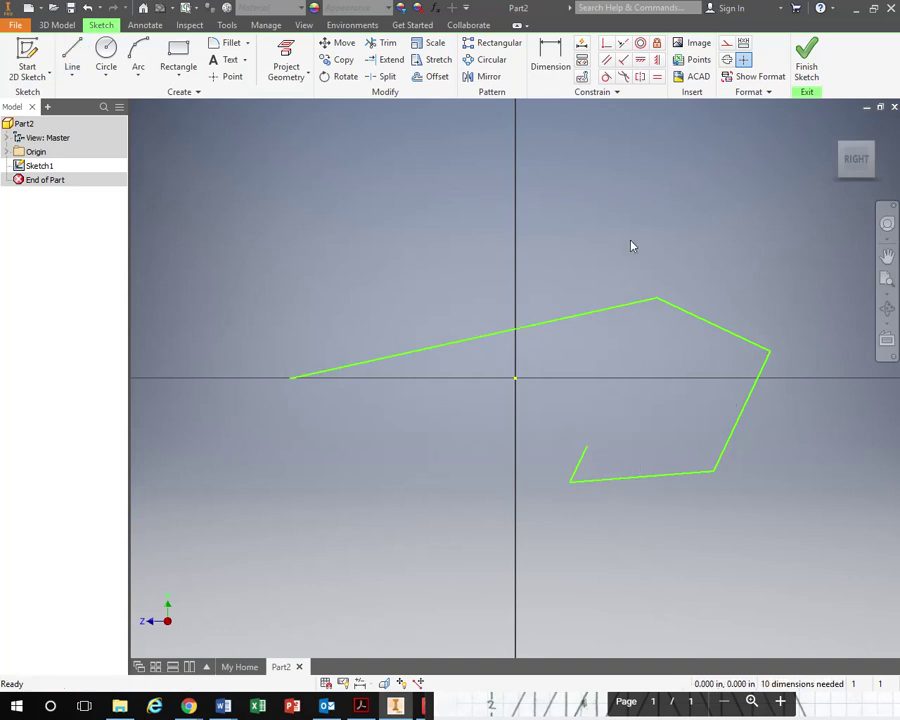
- Undo all the lines of the open chain to empty the sketch
{"action": "left_click", "coordinate": [89, 11]}
{"action": "left_click", "coordinate": [89, 11]}
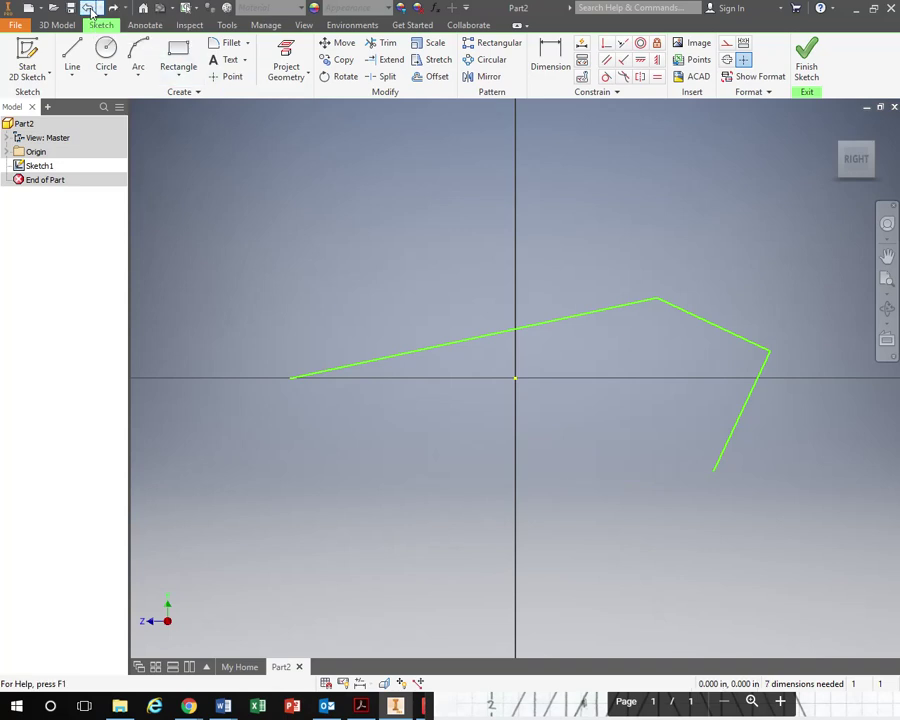
{"action": "key", "text": "ctrl+z"}
{"action": "key", "text": "ctrl+z"}
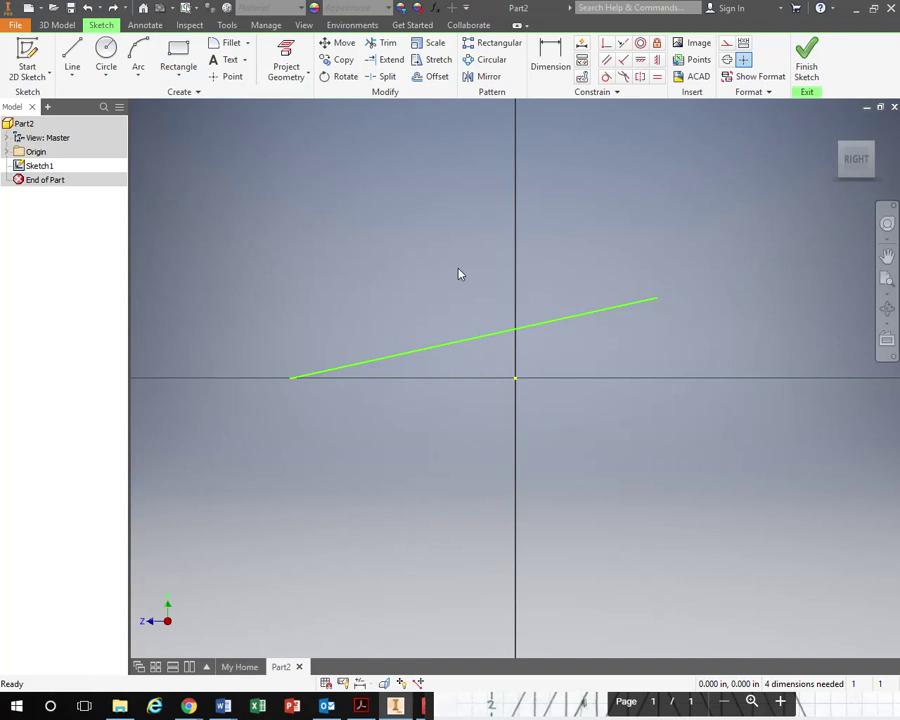
{"action": "key", "text": "ctrl+z"}
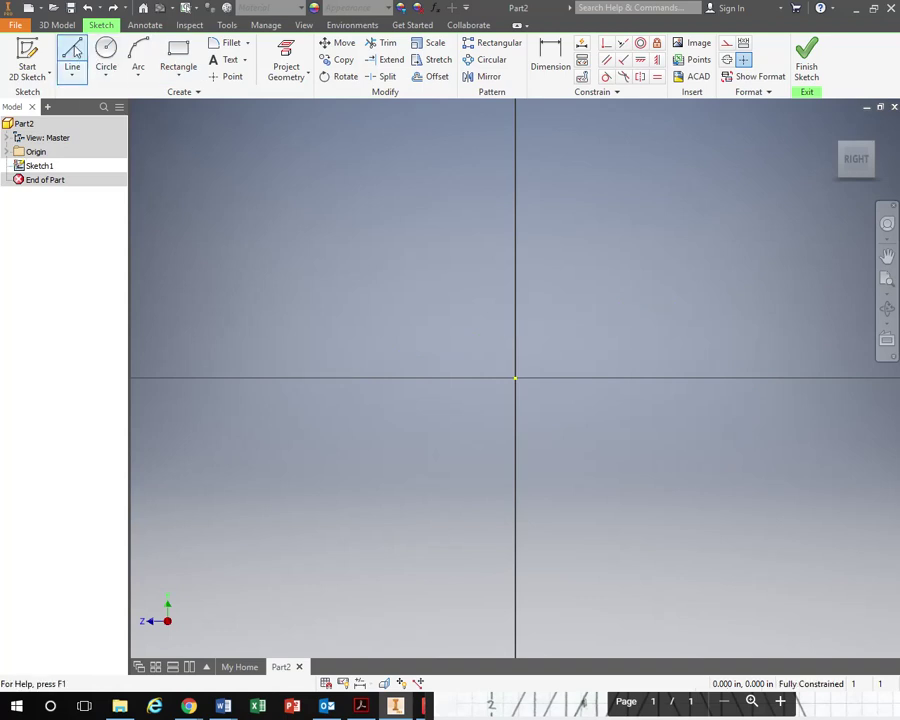
- Sketch a 1 in long line sloping gently downward across the vertical axis, above the origin
{"action": "left_click", "coordinate": [72, 48]}
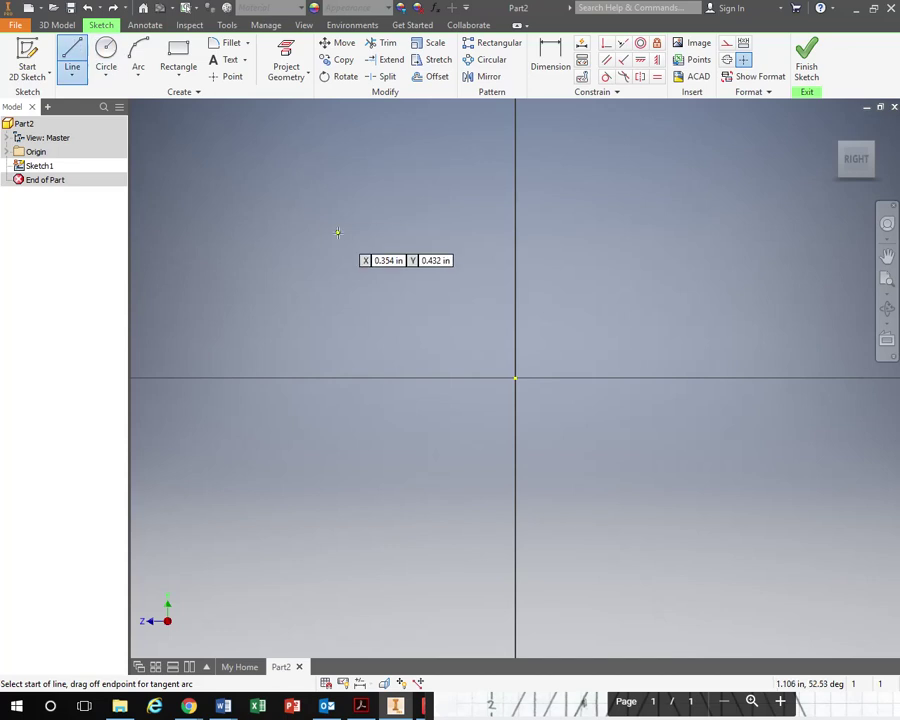
{"action": "left_click", "coordinate": [309, 262]}
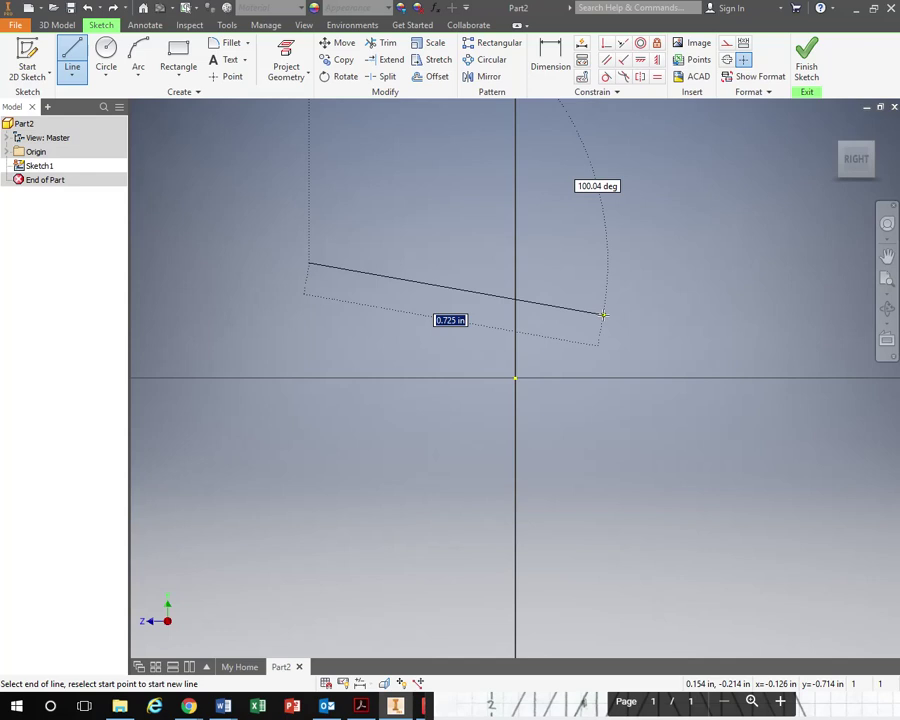
{"action": "type", "text": "1"}
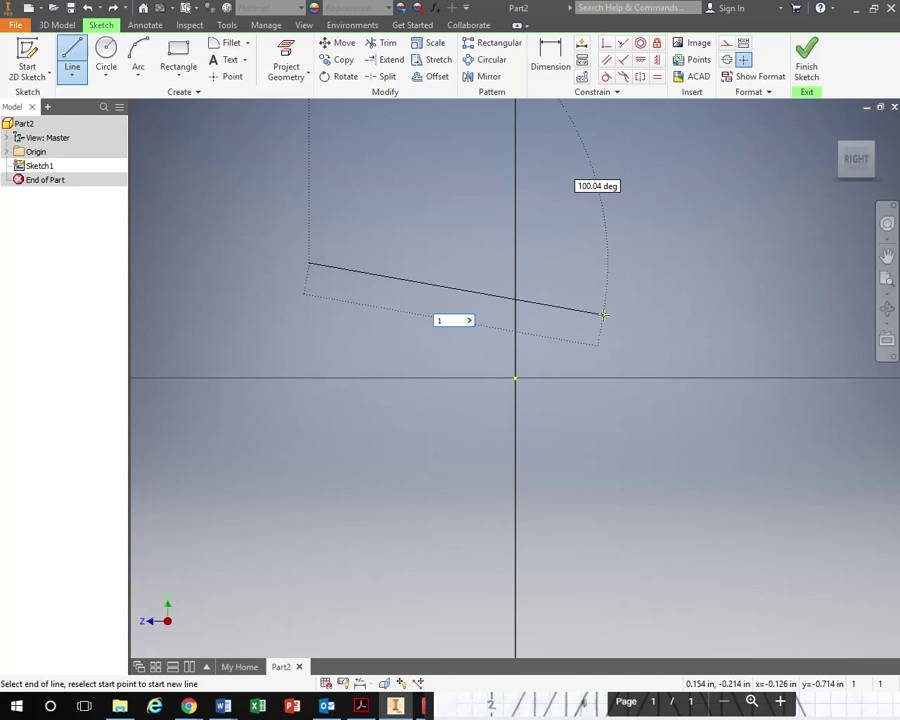
{"action": "key", "text": "Return"}
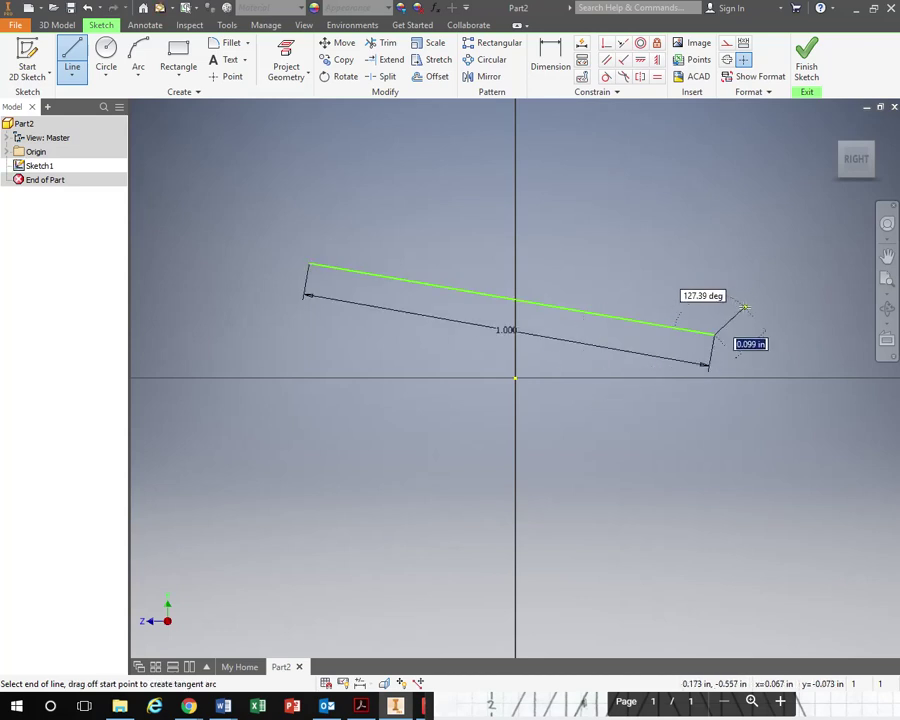
- Sketch a second line 1 in long at 45 degrees to the vertical, starting just above the first line
{"action": "left_click", "coordinate": [72, 56]}
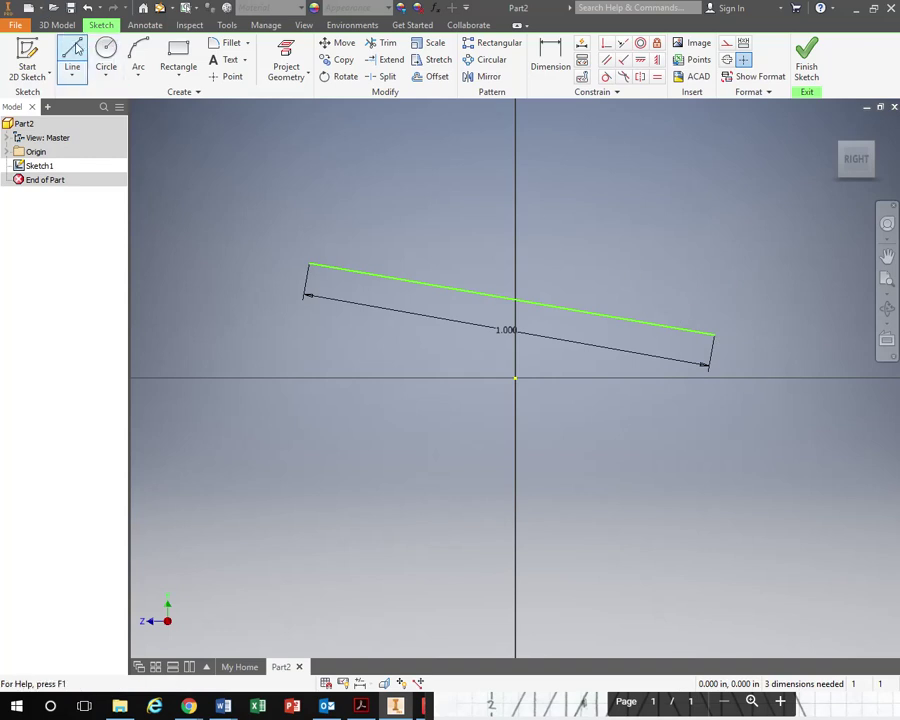
{"action": "left_click", "coordinate": [328, 226]}
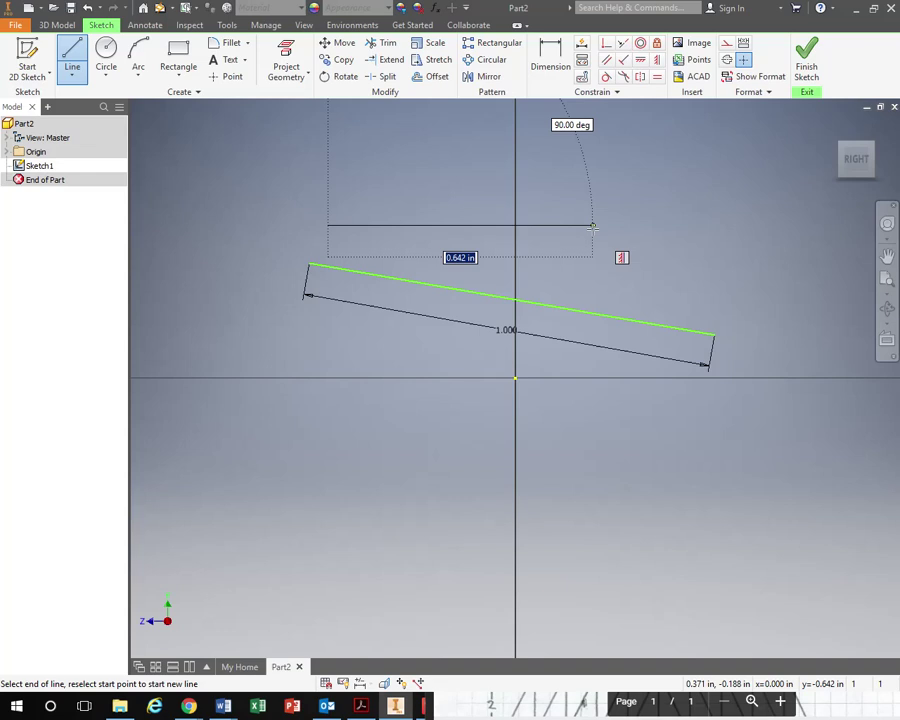
{"action": "type", "text": "1"}
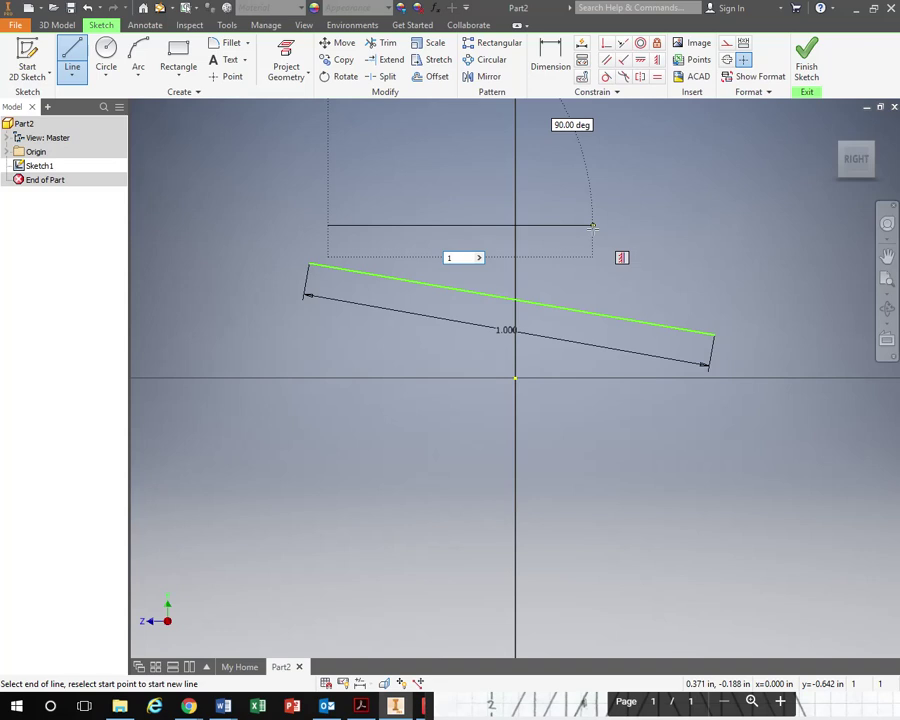
{"action": "key", "text": "Tab"}
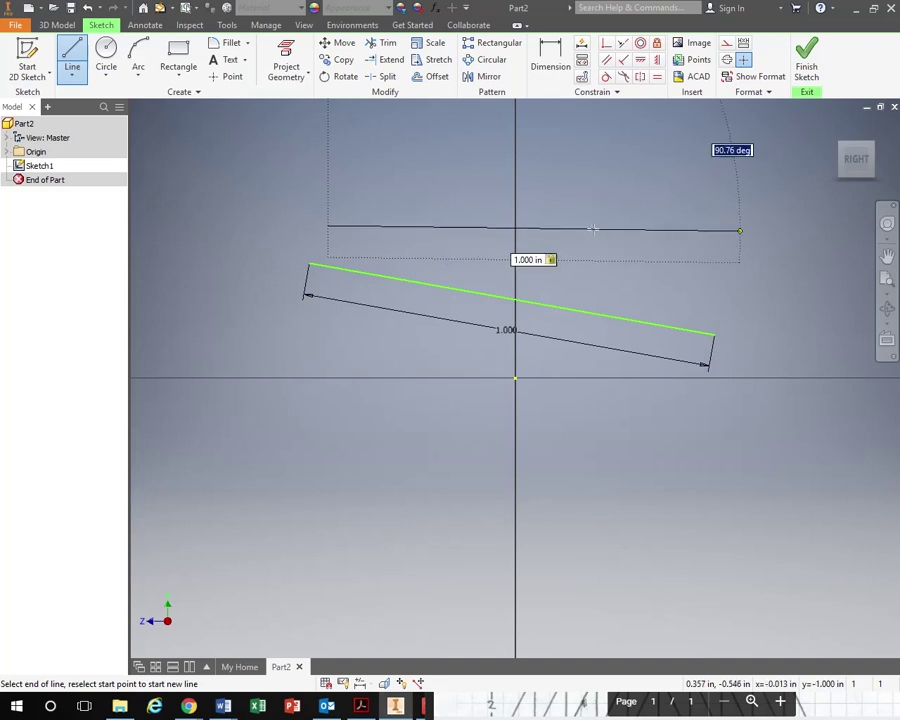
{"action": "type", "text": "45"}
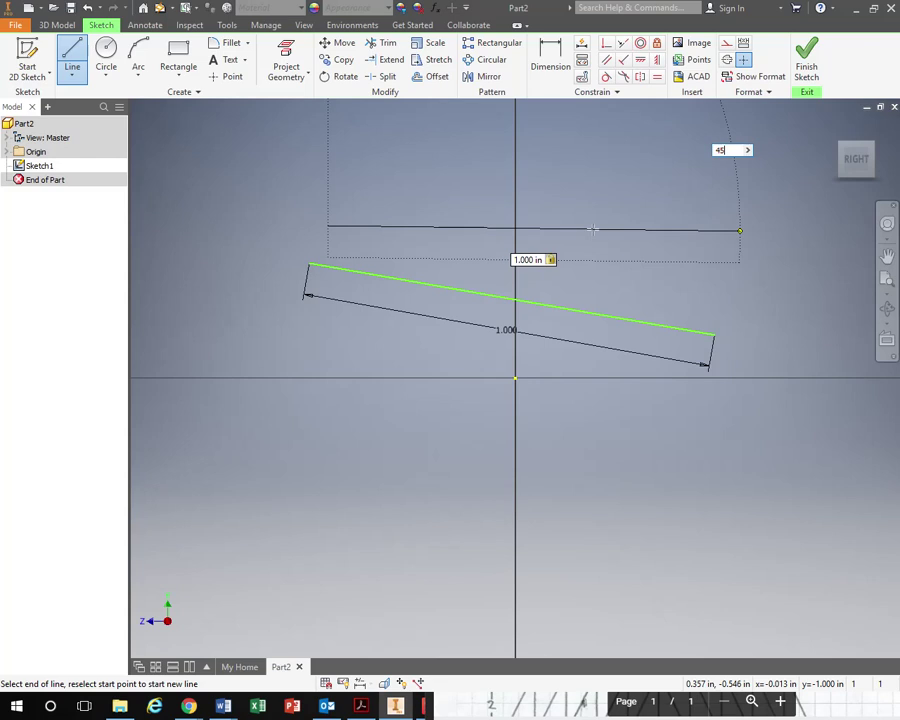
{"action": "key", "text": "Return"}
{"action": "middle_click_drag", "start_coordinate": [655, 219], "coordinate": [626, 438]}
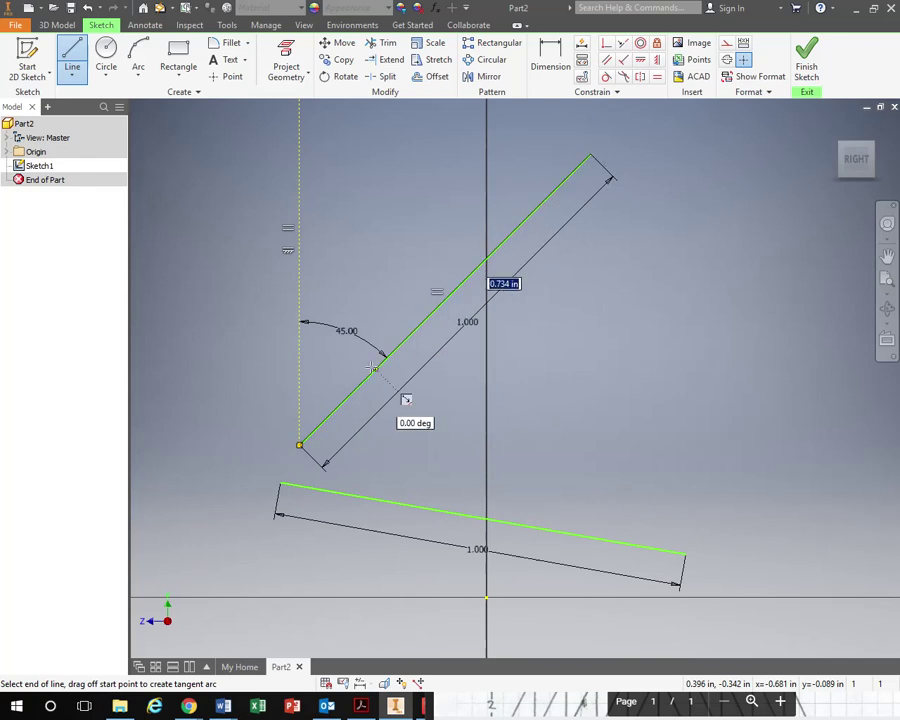
{"action": "key", "text": "Escape"}
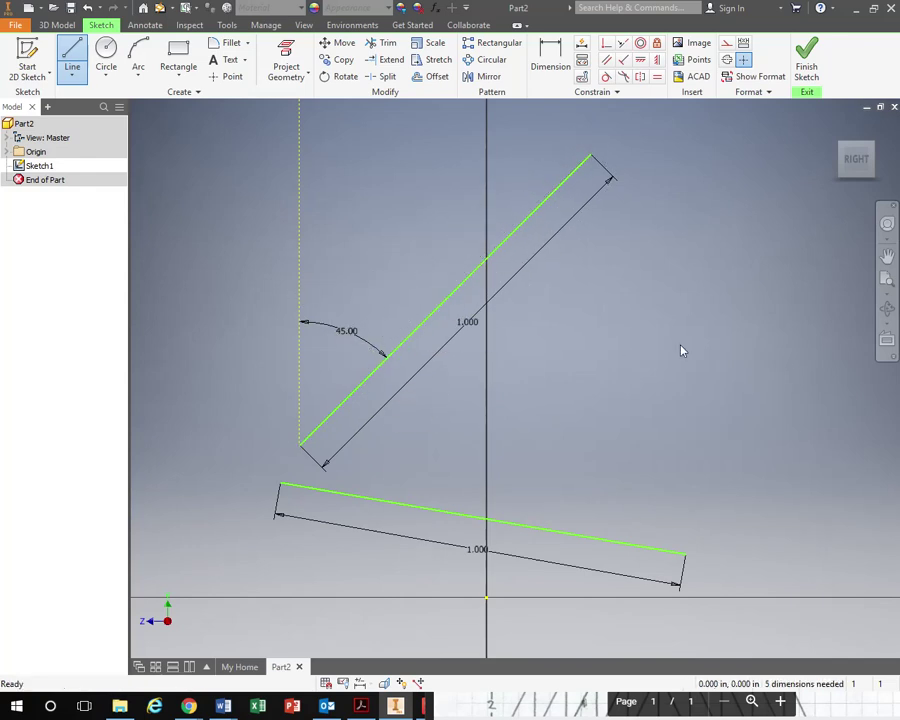
- Undo both dimensioned lines to empty the sketch
{"action": "middle_click_drag", "start_coordinate": [661, 402], "coordinate": [655, 378]}
{"action": "key", "text": "ctrl+z"}
{"action": "key", "text": "ctrl+z"}
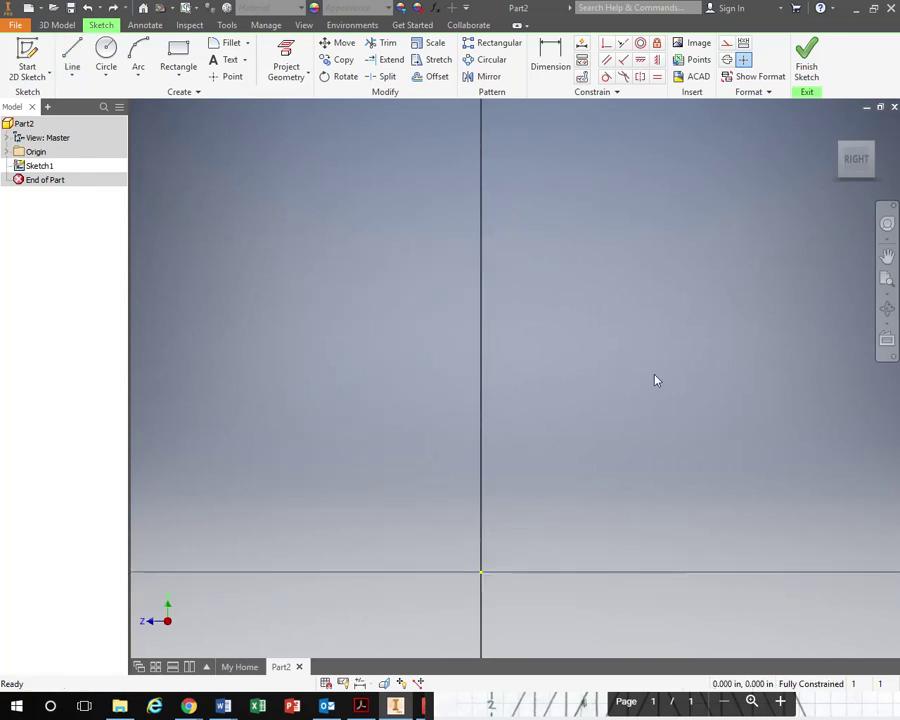
{"action": "mouse_move", "coordinate": [667, 432]}
{"action": "middle_mouse_down"}
{"action": "mouse_move", "coordinate": [629, 392]}
{"action": "mouse_move", "coordinate": [508, 374]}
{"action": "mouse_move", "coordinate": [599, 363]}
{"action": "middle_mouse_up"}
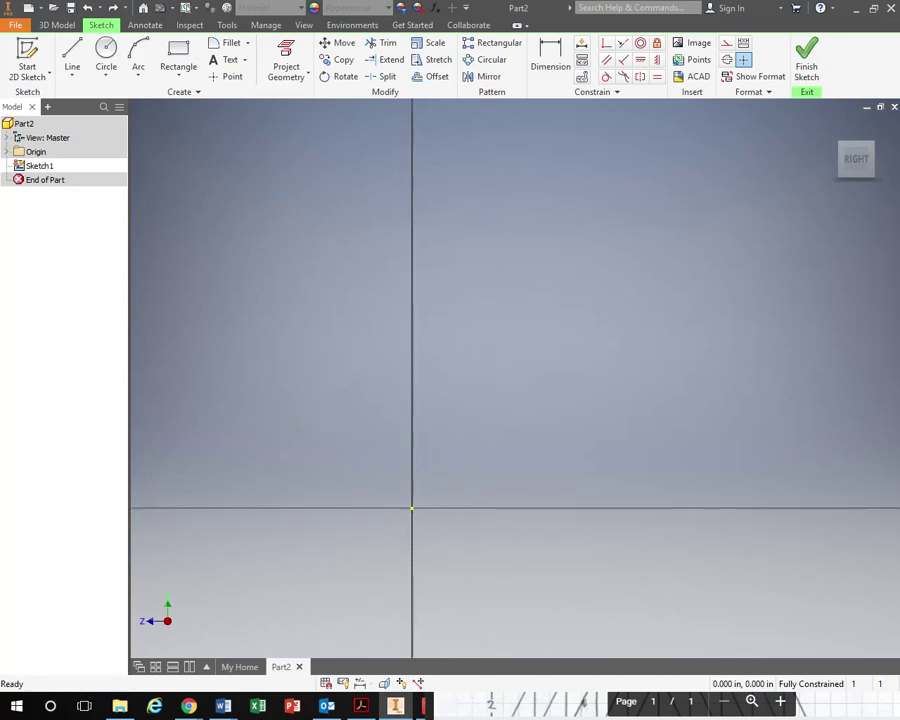
- Consult the truss bridge dimensions in Truss Rough Sketch Sample (1).pdf in Adobe Acrobat Reader and return to the Inventor sketch
{"action": "key", "text": "alt+Tab"}
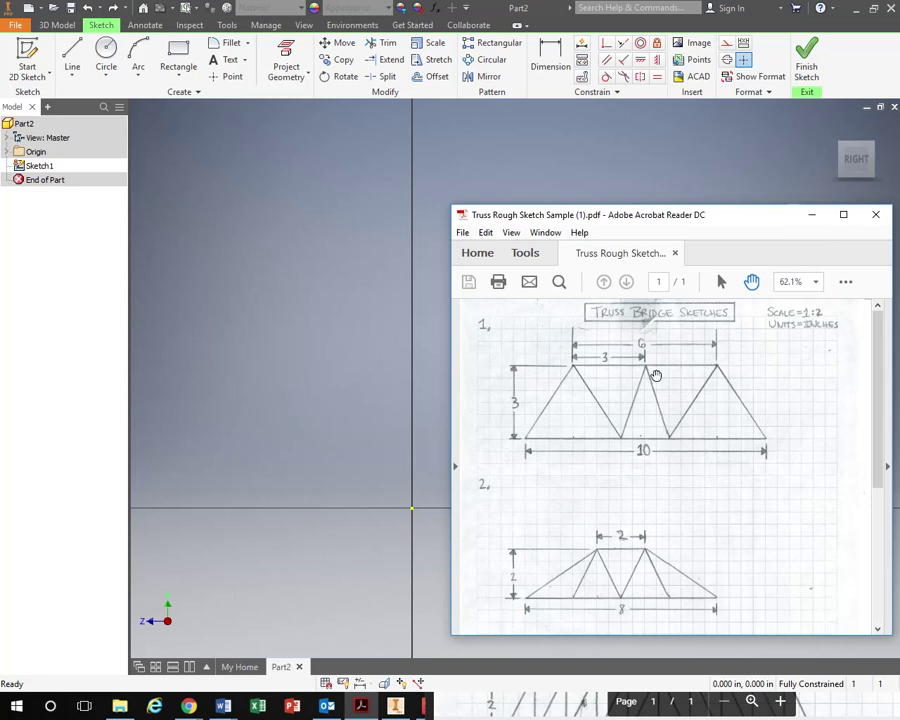
{"action": "left_click", "coordinate": [811, 214]}
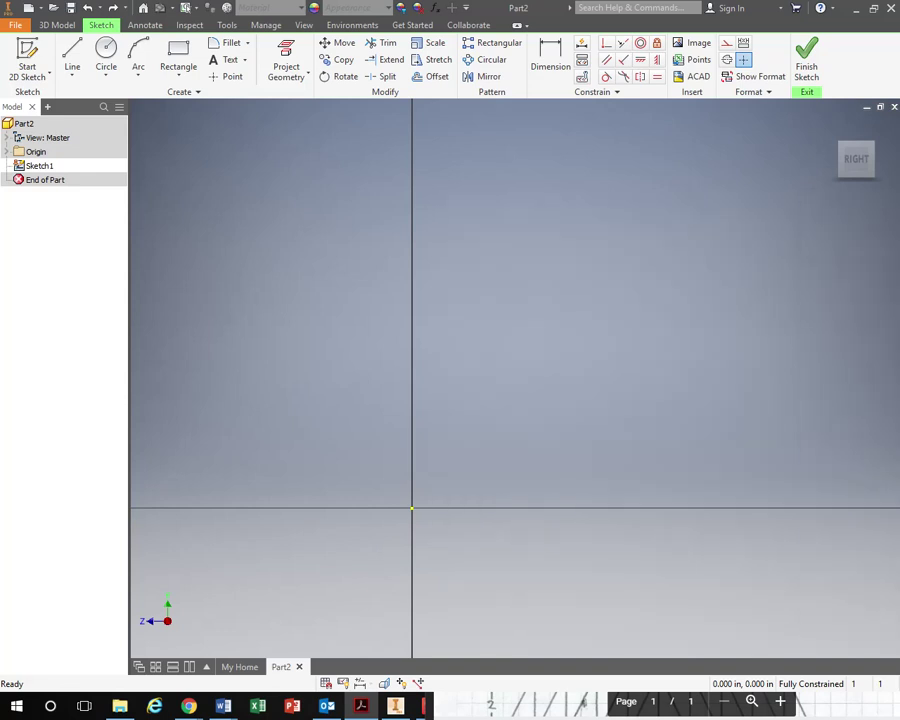
- Start a two-point rectangle just above the origin, entering a vertical size of 10 in and a horizontal size of 3 in
{"action": "left_click", "coordinate": [181, 52]}
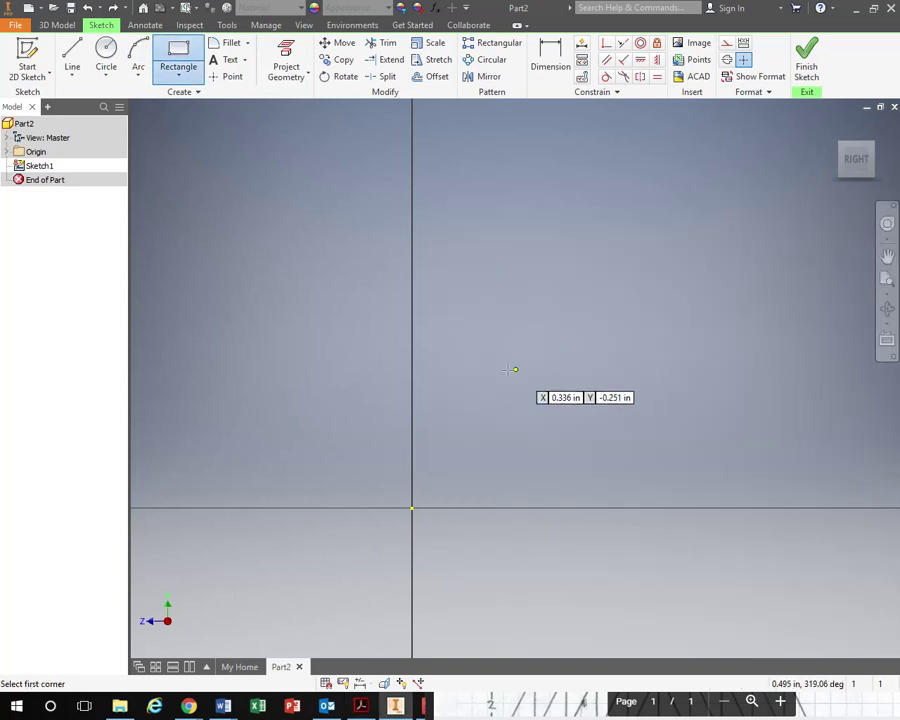
{"action": "left_click", "coordinate": [459, 401]}
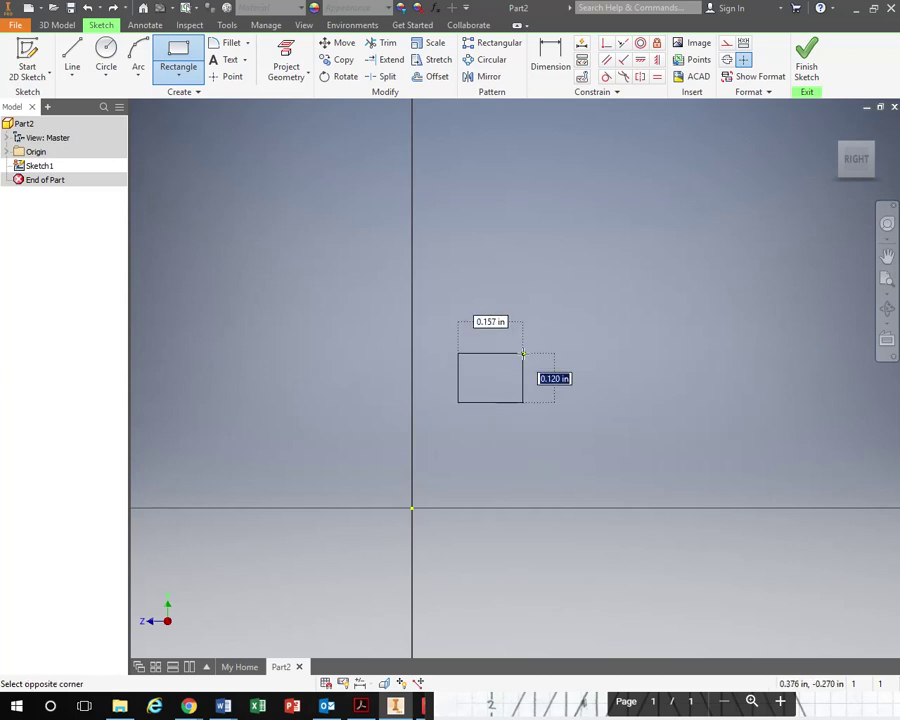
{"action": "type", "text": "654654654"}
{"action": "key", "text": "BackSpace"}
{"action": "key", "text": "BackSpace"}
{"action": "key", "text": "BackSpace"}
{"action": "key", "text": "BackSpace"}
{"action": "key", "text": "BackSpace"}
{"action": "key", "text": "BackSpace"}
{"action": "key", "text": "BackSpace"}
{"action": "key", "text": "BackSpace"}
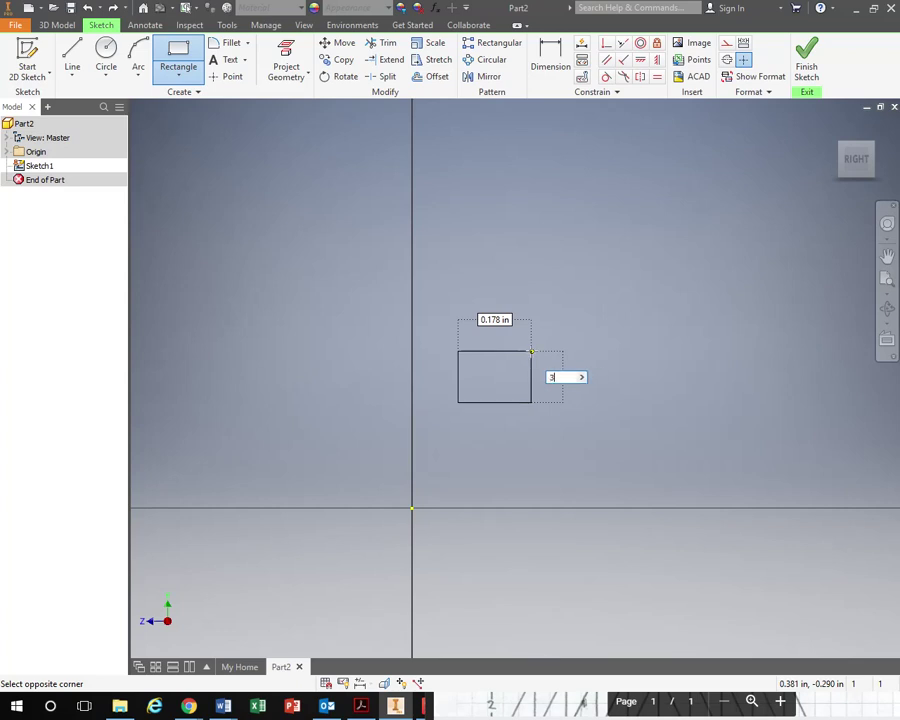
{"action": "key", "text": "Tab"}
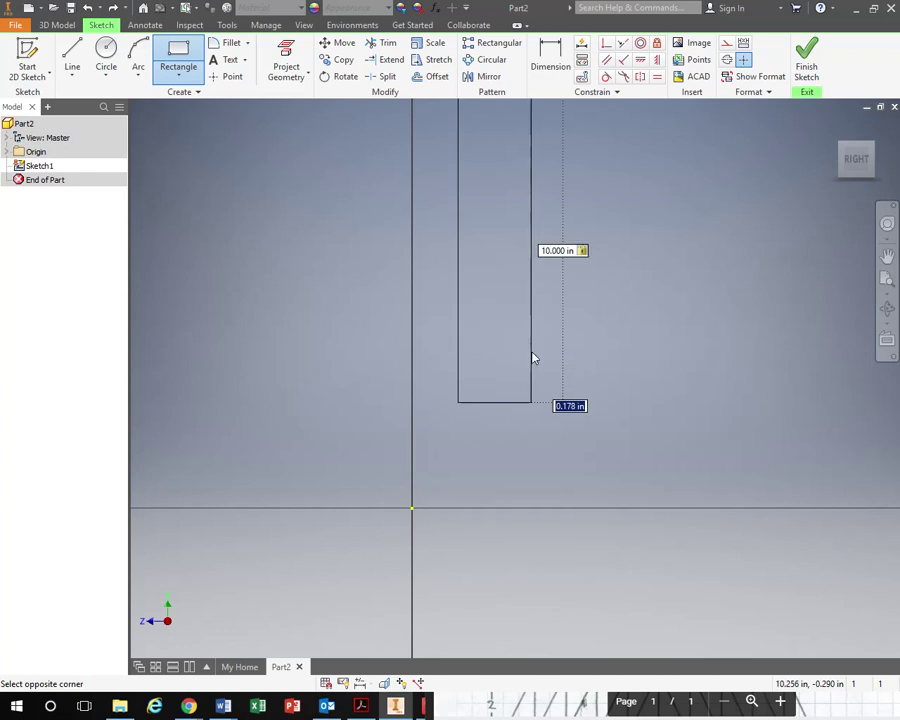
{"action": "type", "text": "3"}
{"action": "key", "text": "Tab"}
{"action": "mouse_move", "coordinate": [531, 351]}
{"action": "middle_mouse_down"}
{"action": "mouse_move", "coordinate": [366, 401]}
{"action": "mouse_move", "coordinate": [529, 338]}
{"action": "mouse_move", "coordinate": [551, 306]}
{"action": "mouse_move", "coordinate": [522, 375]}
{"action": "middle_mouse_up"}
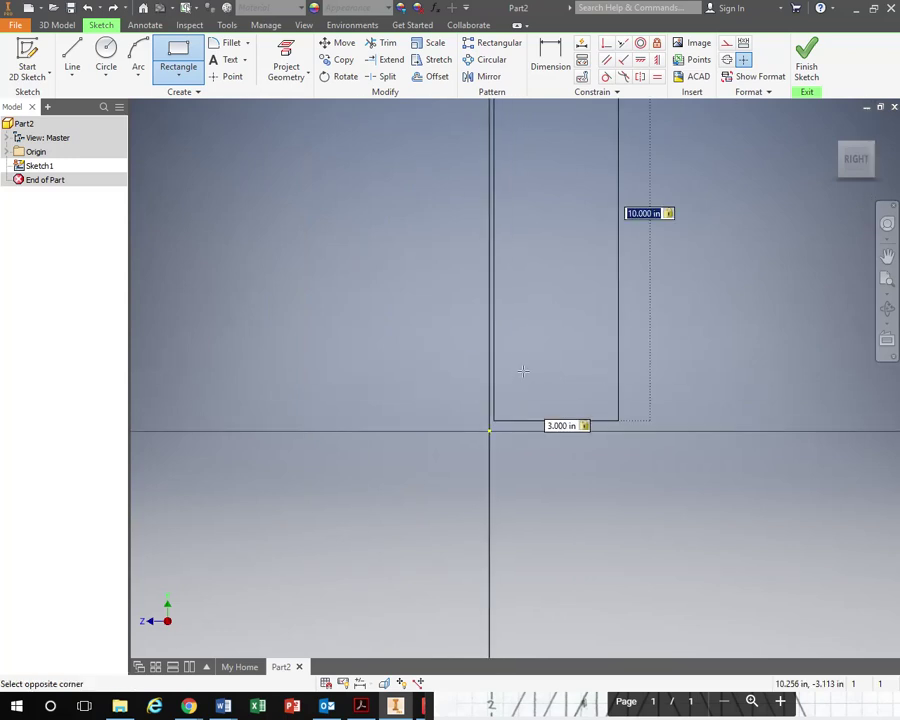
- Try 3 in as the rectangle's vertical size, set it back to 10 in, and place the rectangle
{"action": "type", "text": "3"}
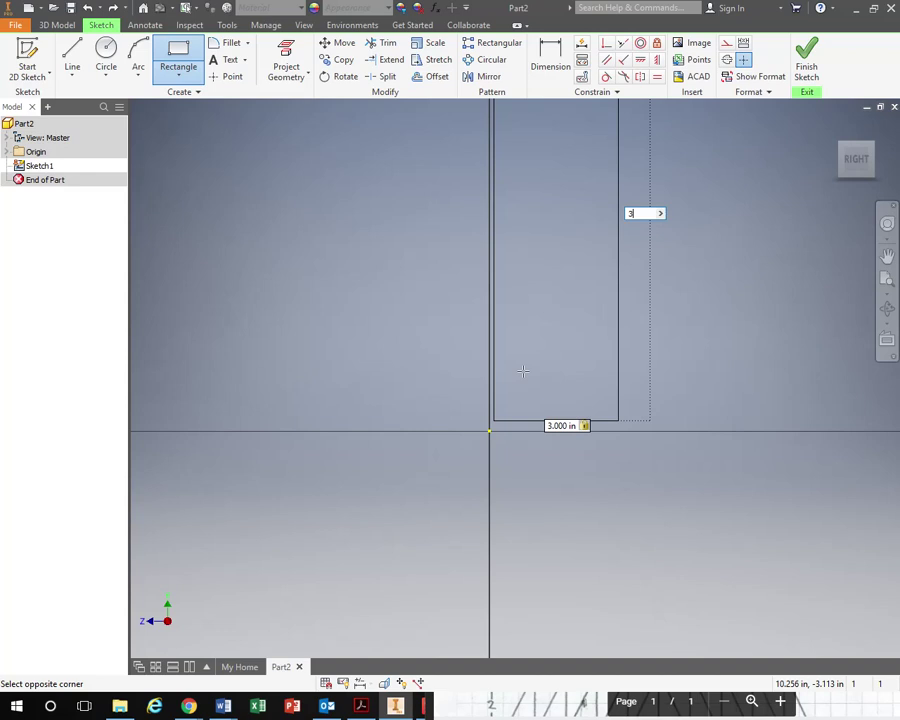
{"action": "key", "text": "Tab"}
{"action": "key", "text": "Tab"}
{"action": "type", "text": "10"}
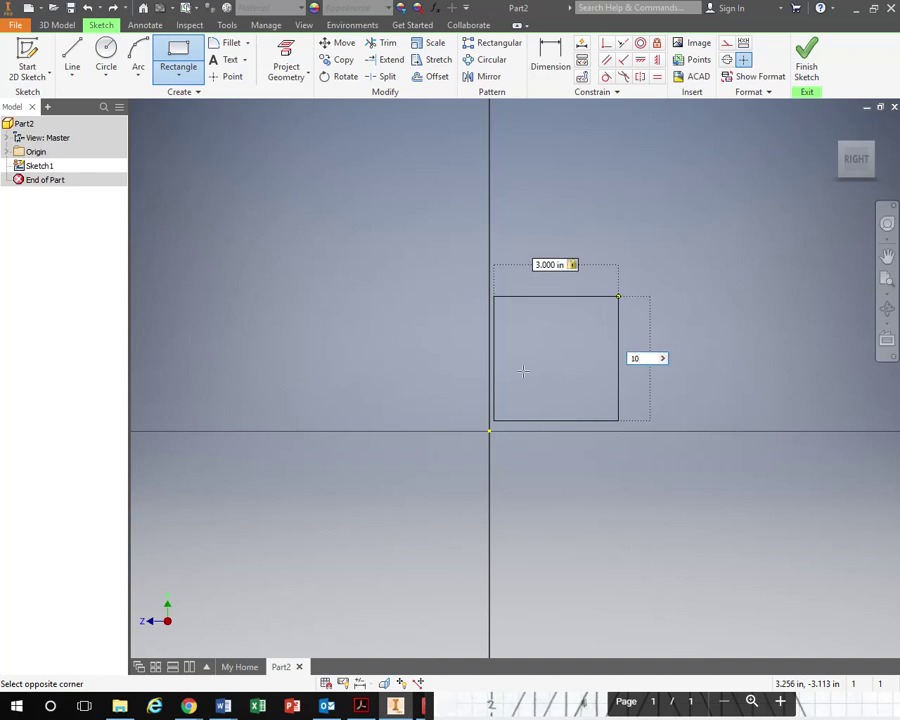
{"action": "key", "text": "Return"}
{"action": "scroll", "coordinate": [524, 360], "scroll_direction": "down", "scroll_amount": 4}
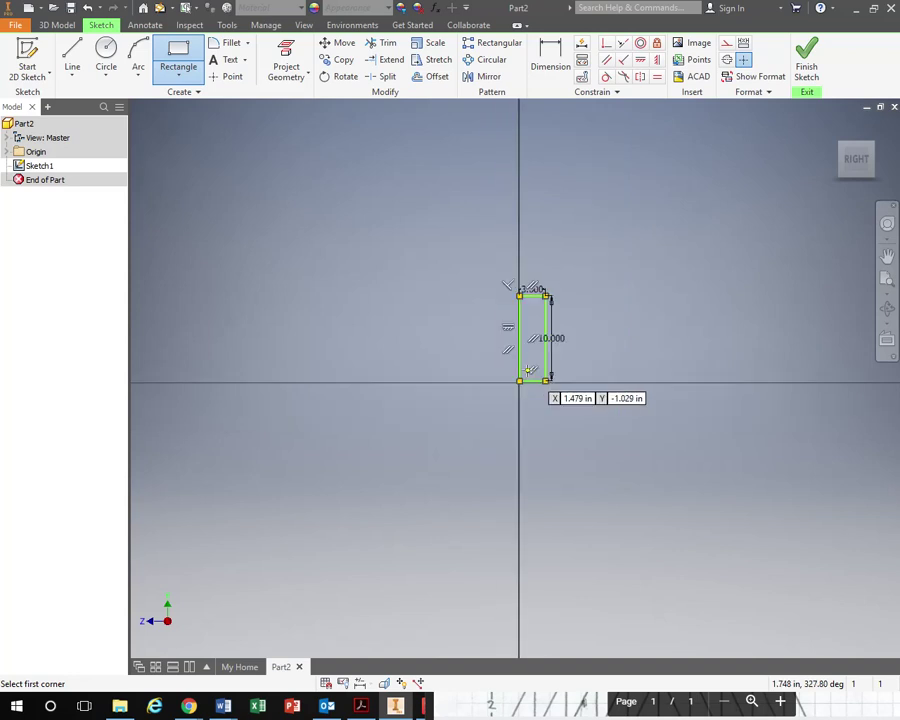
{"action": "scroll", "coordinate": [524, 358], "scroll_direction": "up", "scroll_amount": 2}
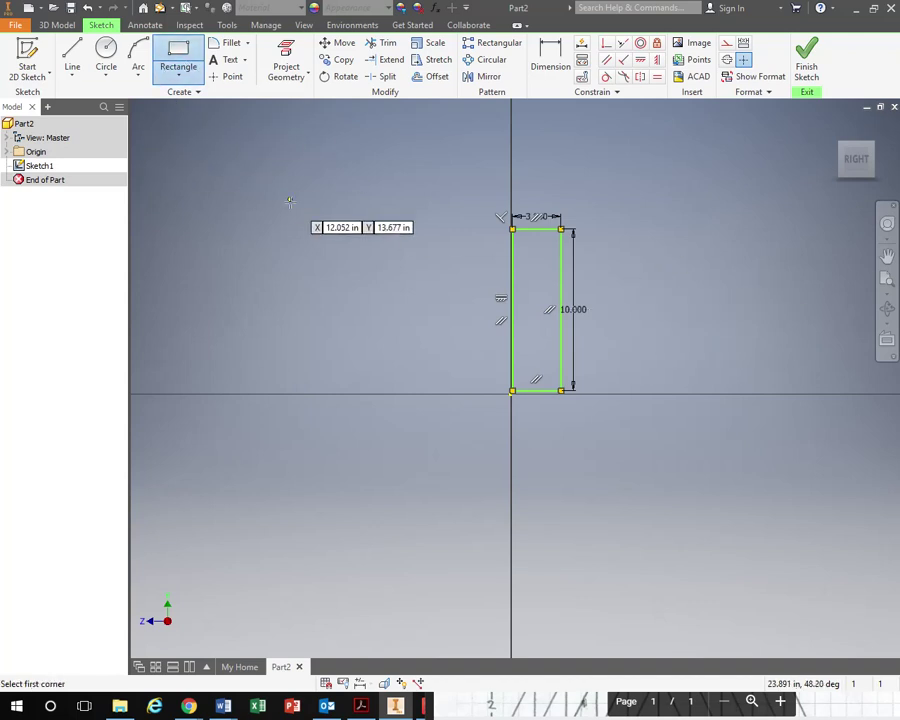
{"action": "key", "text": "Escape"}
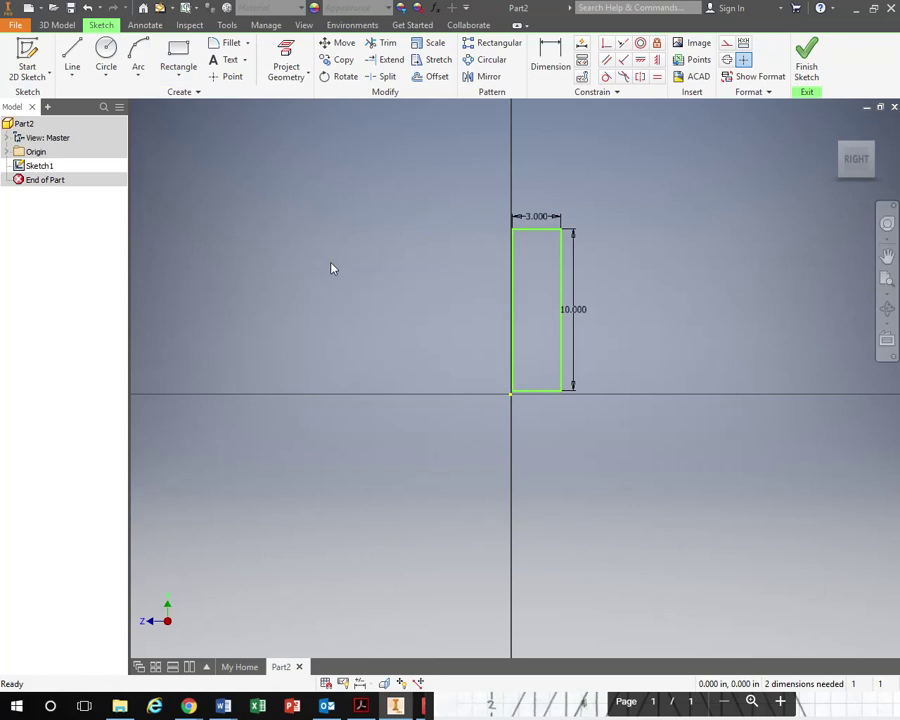
- Set the rectangle's vertical dimension to 3 in and its horizontal dimension to 10 in
{"action": "double_click", "coordinate": [574, 311]}
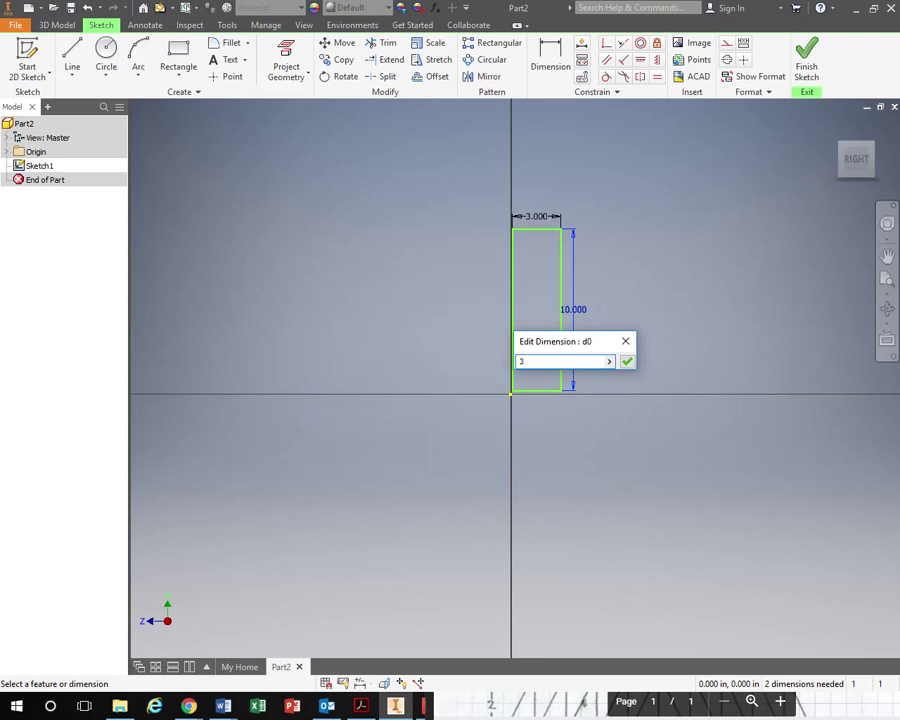
{"action": "key", "text": "Return"}
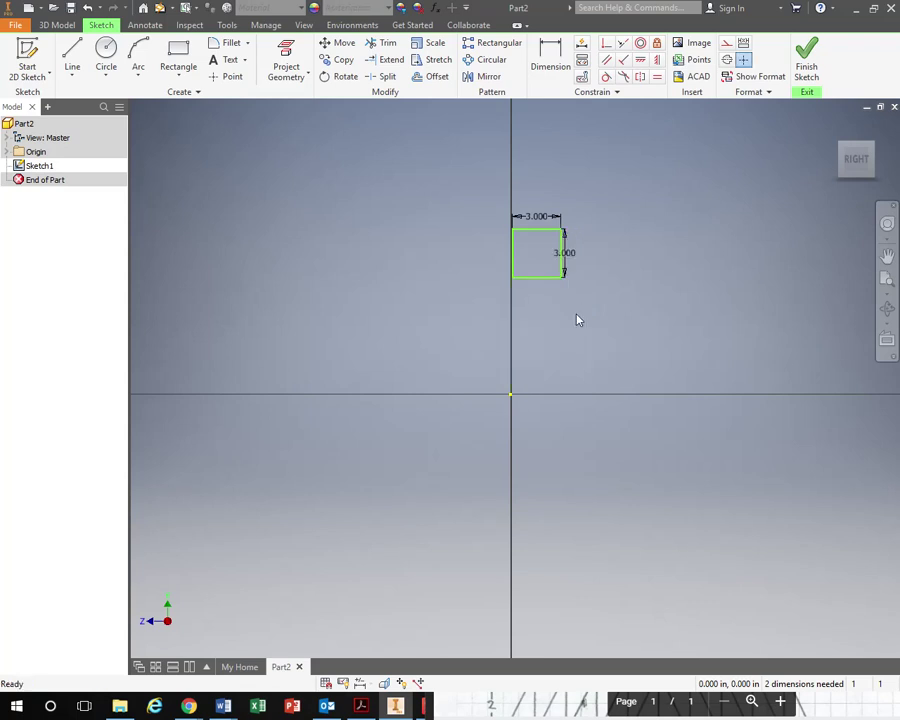
{"action": "double_click", "coordinate": [544, 220]}
{"action": "key", "text": "Return"}
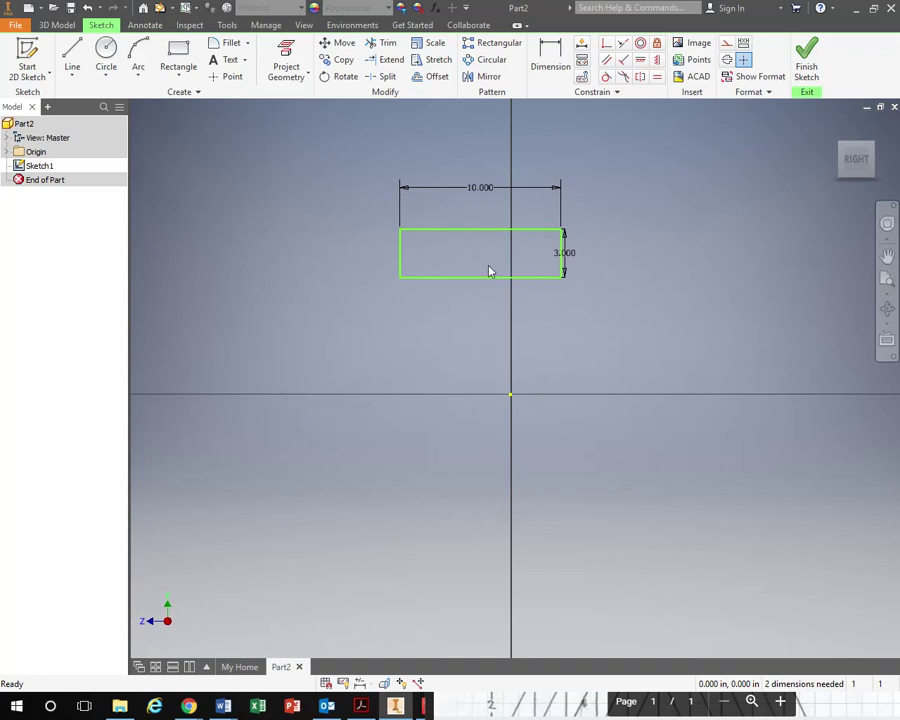
{"action": "middle_click_drag", "start_coordinate": [478, 257], "coordinate": [494, 283]}
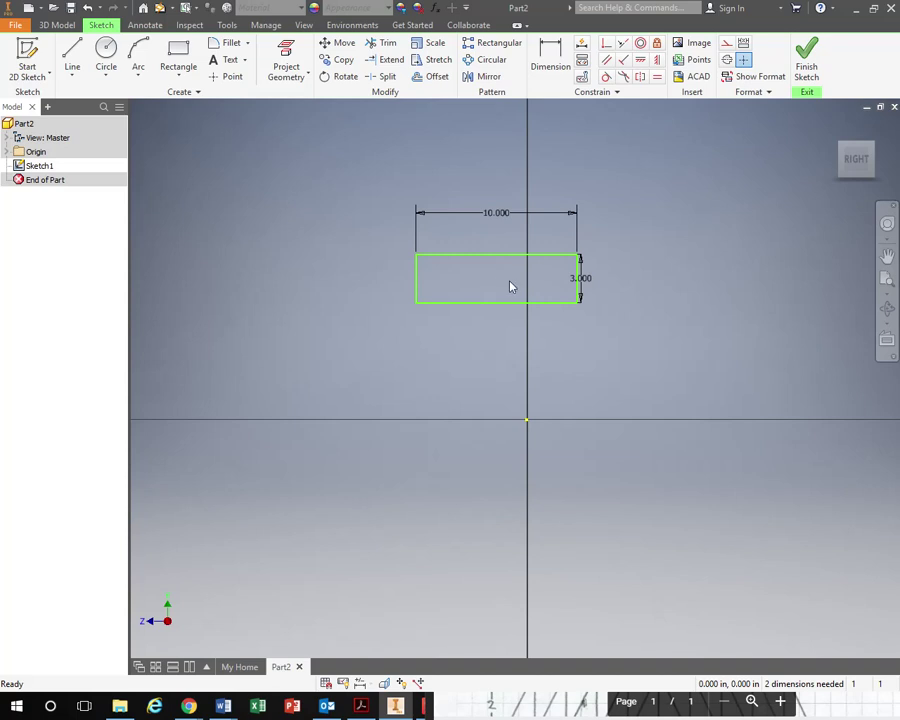
- Undo both dimension changes and the rectangle to empty the sketch
{"action": "key", "text": "ctrl+z"}
{"action": "key", "text": "ctrl+z"}
{"action": "key", "text": "ctrl+z"}
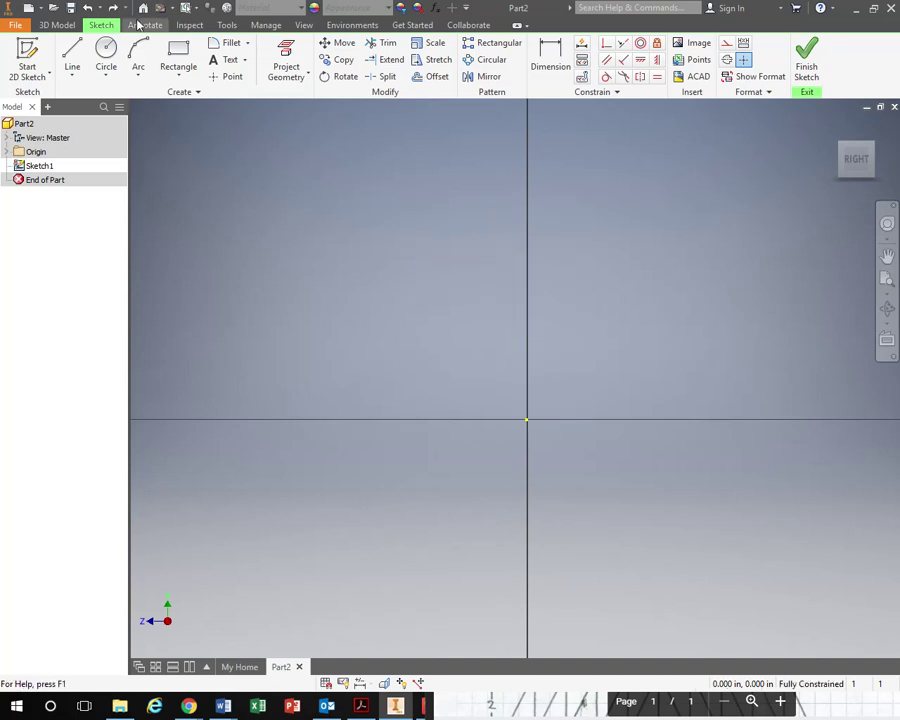
- Draw a two-point rectangle starting at the origin, 10 in wide and 3 in high
{"action": "left_click", "coordinate": [176, 60]}
{"action": "scroll", "coordinate": [545, 439], "scroll_direction": "down", "scroll_amount": 2}
{"action": "middle_click_drag", "start_coordinate": [544, 440], "coordinate": [556, 373]}
{"action": "scroll", "coordinate": [522, 362], "scroll_direction": "down", "scroll_amount": 3}
{"action": "left_click", "coordinate": [571, 378]}
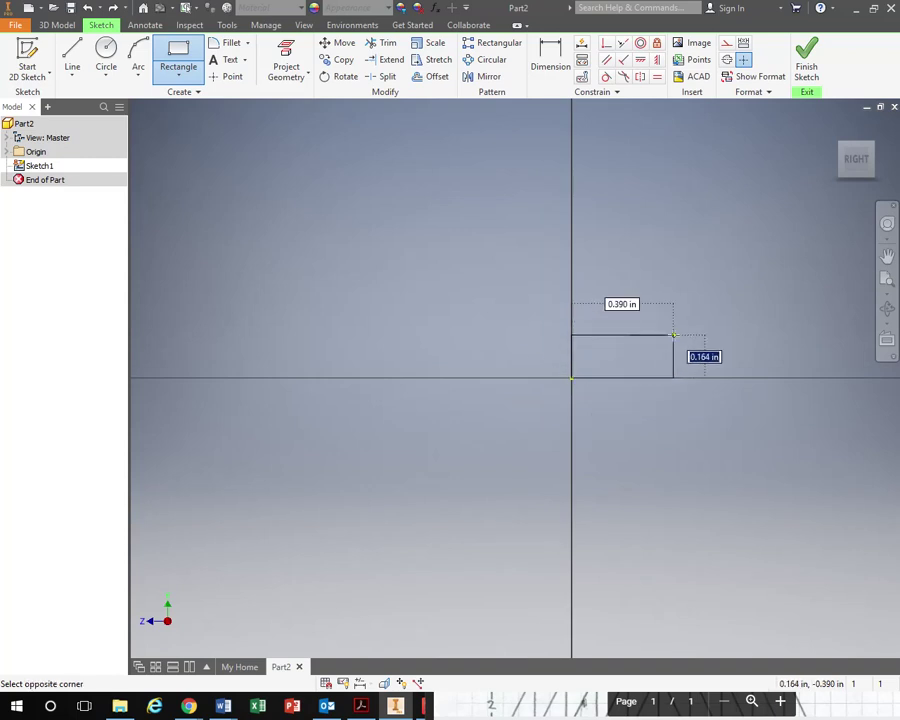
{"action": "type", "text": "3"}
{"action": "key", "text": "Tab"}
{"action": "type", "text": "3"}
{"action": "key", "text": "Tab"}
{"action": "key", "text": "Return"}
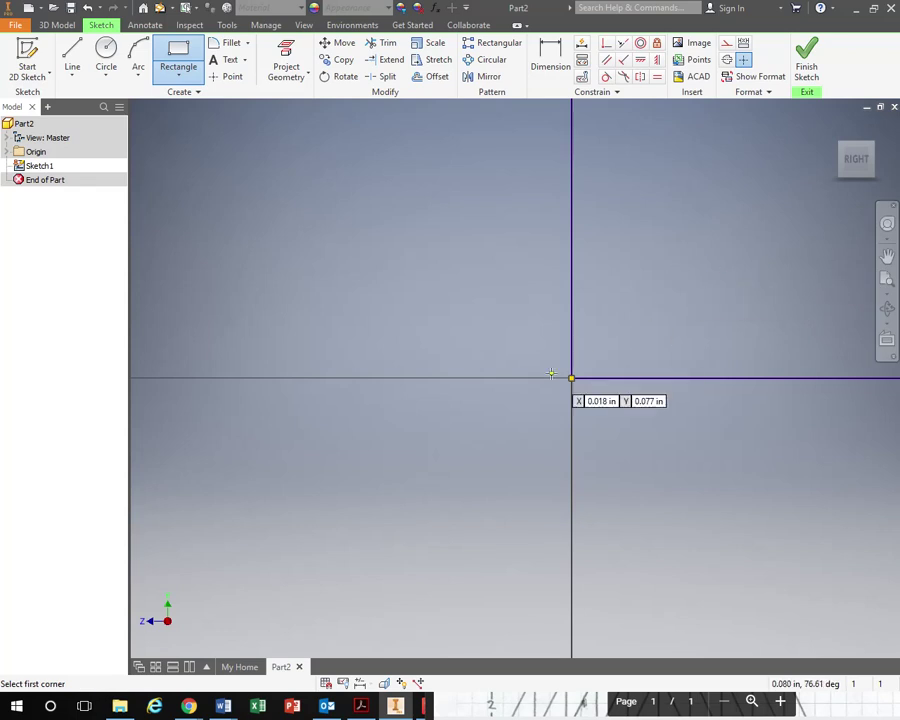
- Examine the rectangle's corner at the origin up close, and bring the full outline with both dimensions into view
{"action": "scroll", "coordinate": [611, 360], "scroll_direction": "down", "scroll_amount": 1}
{"action": "scroll", "coordinate": [611, 360], "scroll_direction": "down", "scroll_amount": 2}
{"action": "scroll", "coordinate": [613, 362], "scroll_direction": "up", "scroll_amount": 5}
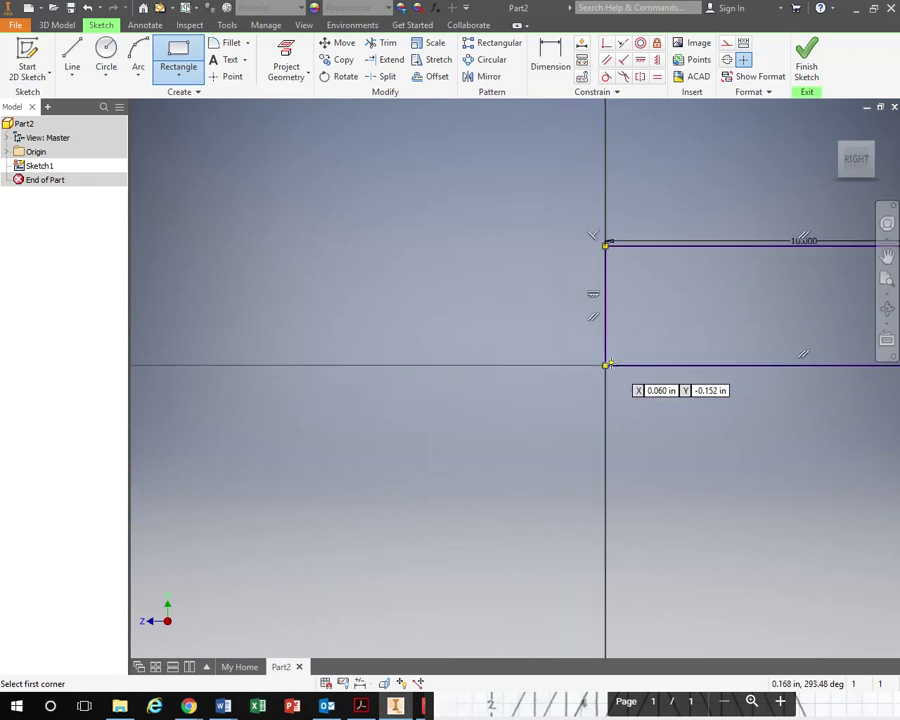
{"action": "scroll", "coordinate": [661, 338], "scroll_direction": "up", "scroll_amount": 2}
{"action": "scroll", "coordinate": [663, 339], "scroll_direction": "down", "scroll_amount": 6}
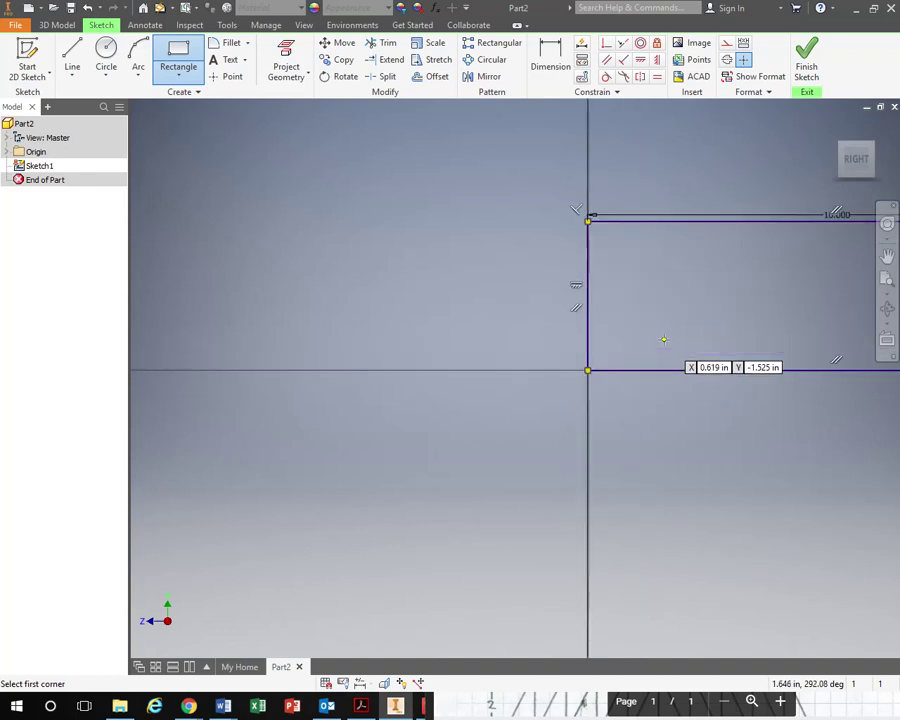
{"action": "scroll", "coordinate": [663, 340], "scroll_direction": "down", "scroll_amount": 2}
{"action": "scroll", "coordinate": [662, 340], "scroll_direction": "up", "scroll_amount": 5}
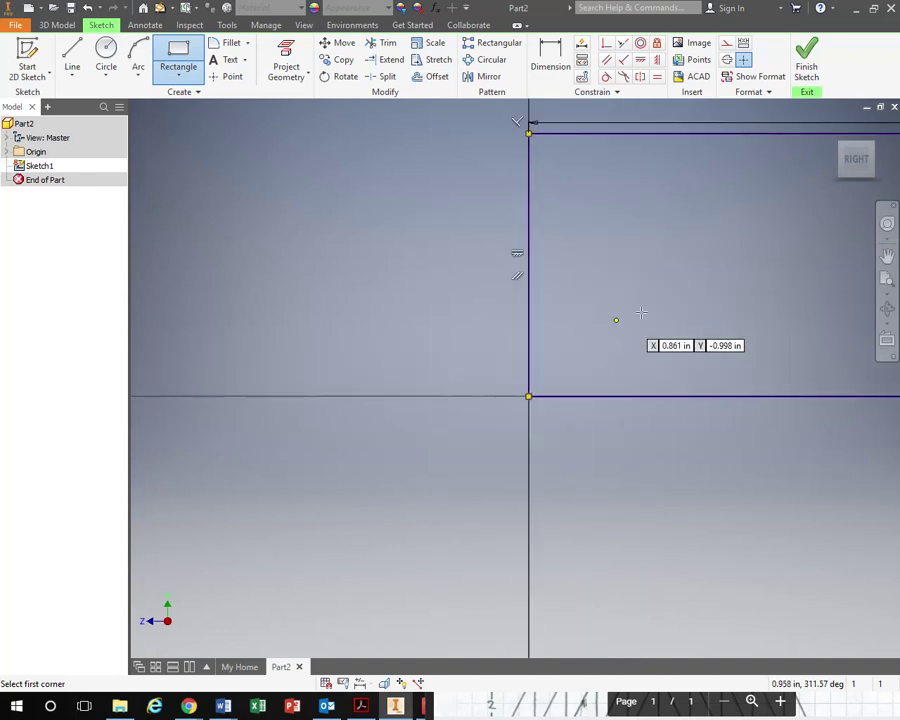
{"action": "left_click", "coordinate": [887, 257]}
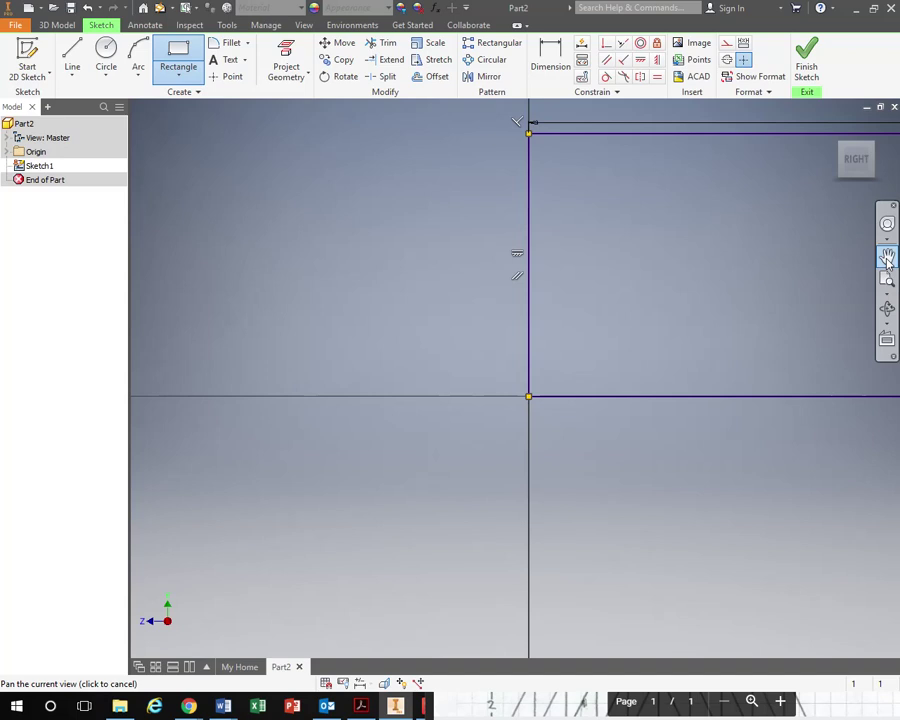
{"action": "mouse_move", "coordinate": [678, 301]}
{"action": "left_mouse_down"}
{"action": "mouse_move", "coordinate": [617, 334]}
{"action": "mouse_move", "coordinate": [346, 348]}
{"action": "left_mouse_up"}
{"action": "left_click_drag", "start_coordinate": [654, 314], "coordinate": [622, 329]}
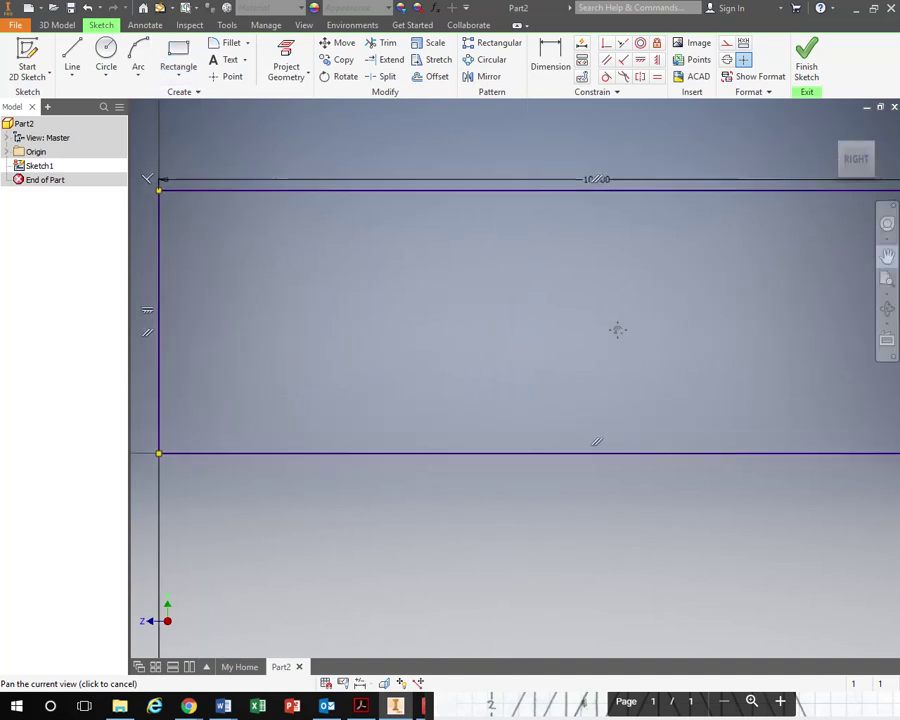
{"action": "mouse_move", "coordinate": [491, 364]}
{"action": "left_mouse_down"}
{"action": "mouse_move", "coordinate": [622, 326]}
{"action": "mouse_move", "coordinate": [566, 328]}
{"action": "left_mouse_up"}
{"action": "key", "text": "Escape"}
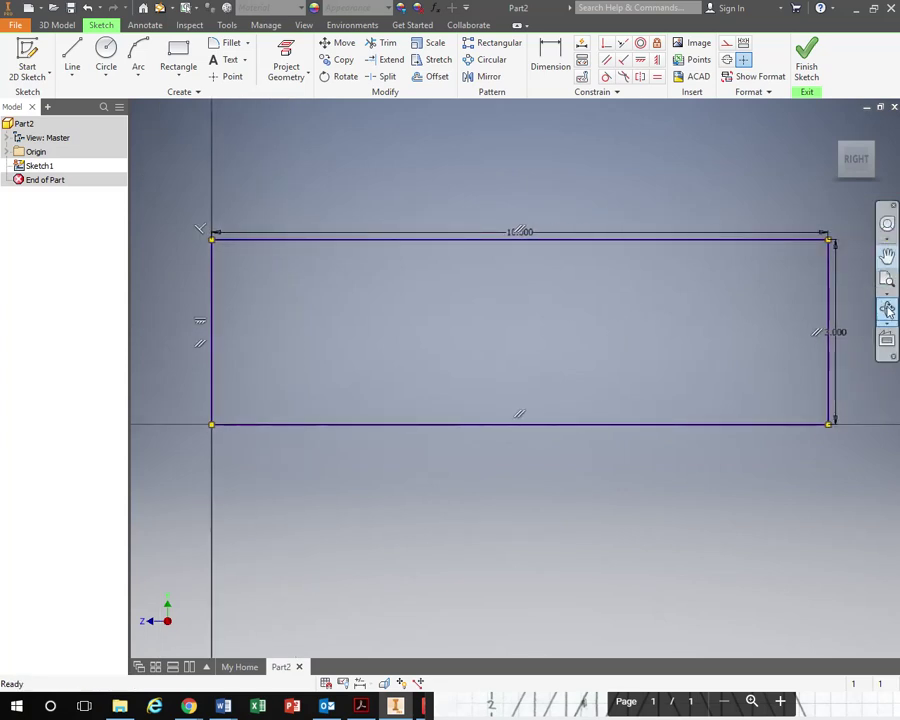
- Orbit around the rectangle to inspect it from several angles, and restore the upright right view
{"action": "left_click", "coordinate": [889, 312]}
{"action": "mouse_move", "coordinate": [518, 448]}
{"action": "left_mouse_down"}
{"action": "mouse_move", "coordinate": [538, 241]}
{"action": "mouse_move", "coordinate": [631, 211]}
{"action": "mouse_move", "coordinate": [574, 280]}
{"action": "mouse_move", "coordinate": [620, 200]}
{"action": "left_mouse_up"}
{"action": "key", "text": "Escape"}
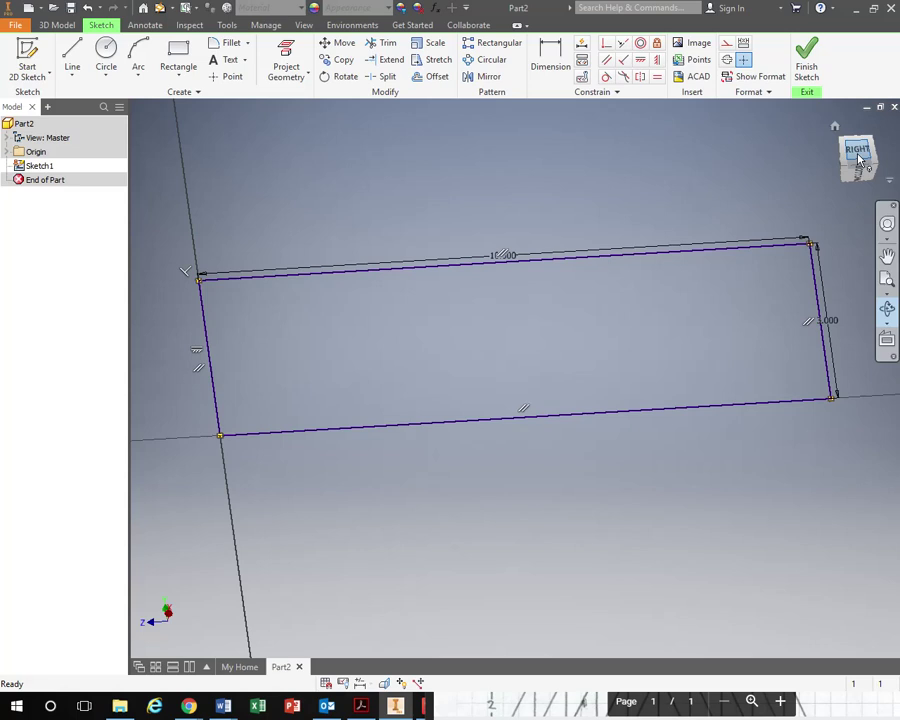
{"action": "left_click", "coordinate": [859, 160]}
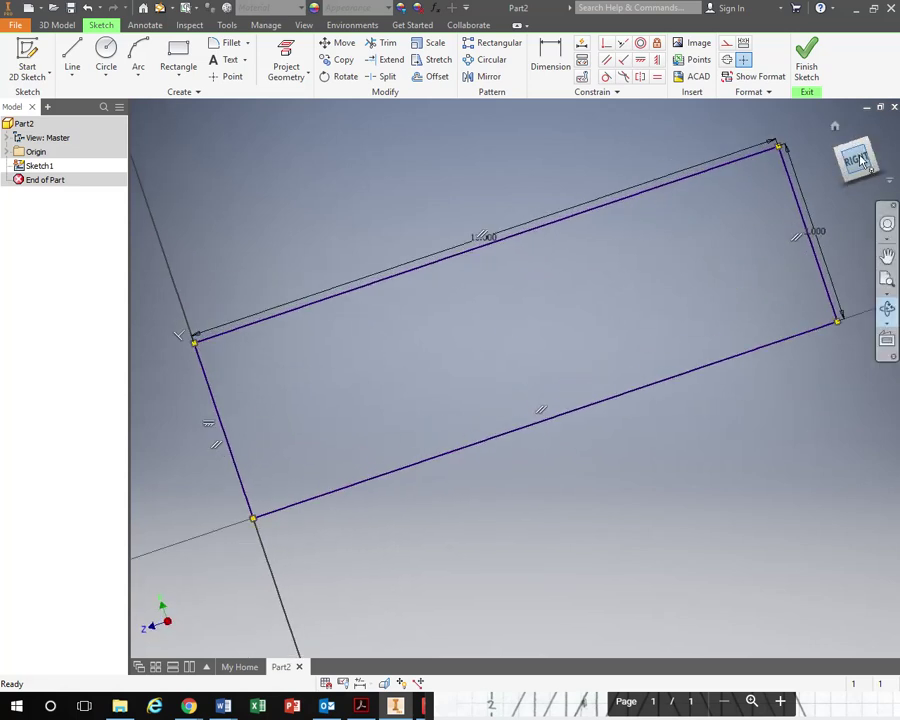
{"action": "left_click", "coordinate": [850, 165]}
{"action": "left_click", "coordinate": [850, 164]}
{"action": "left_click", "coordinate": [884, 161]}
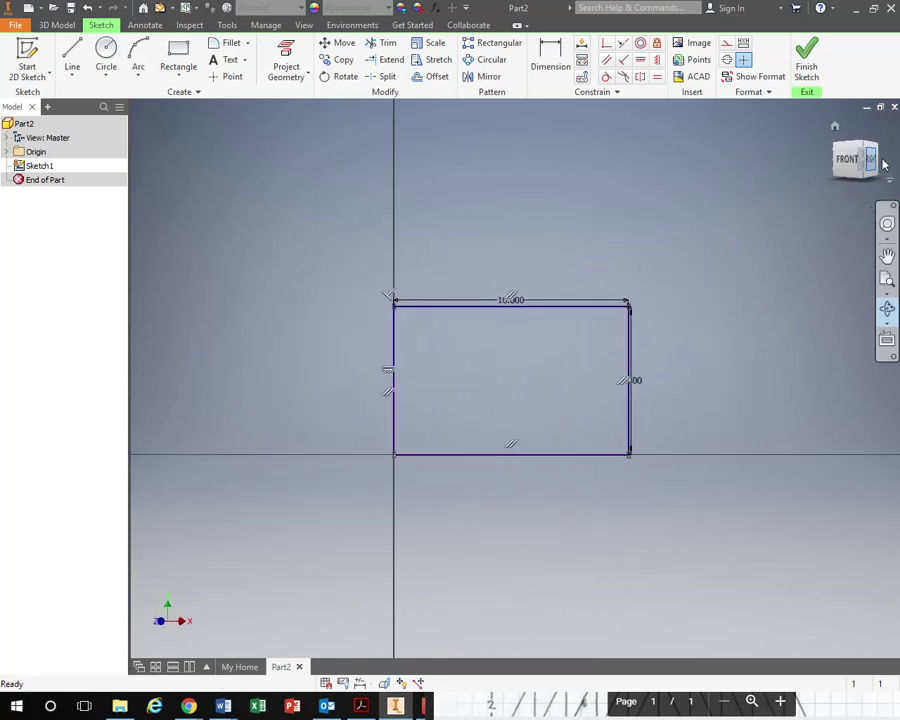
{"action": "left_click", "coordinate": [893, 147]}
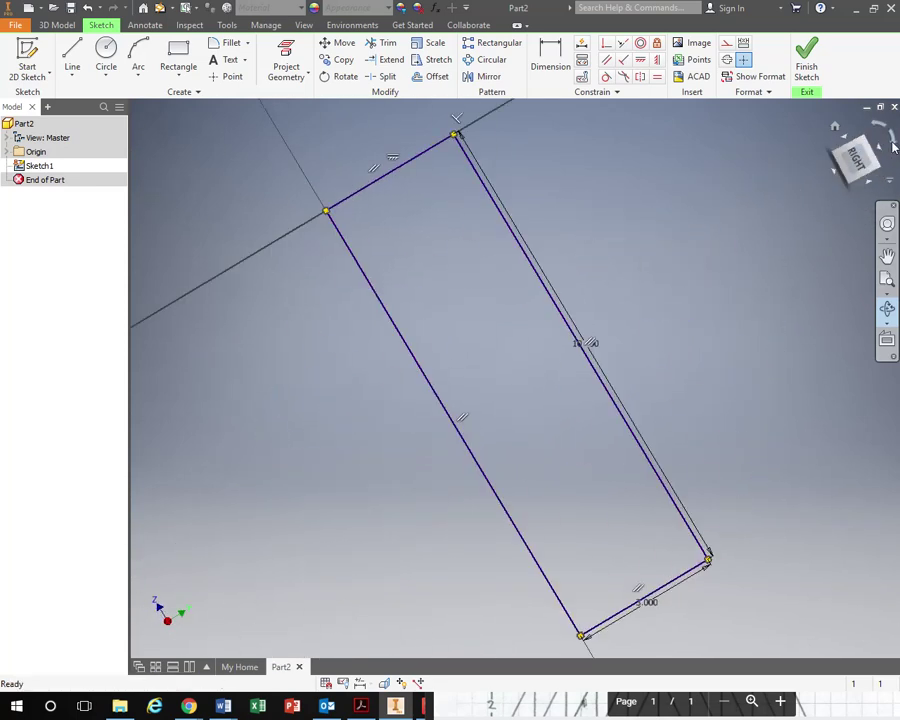
{"action": "left_click", "coordinate": [878, 128]}
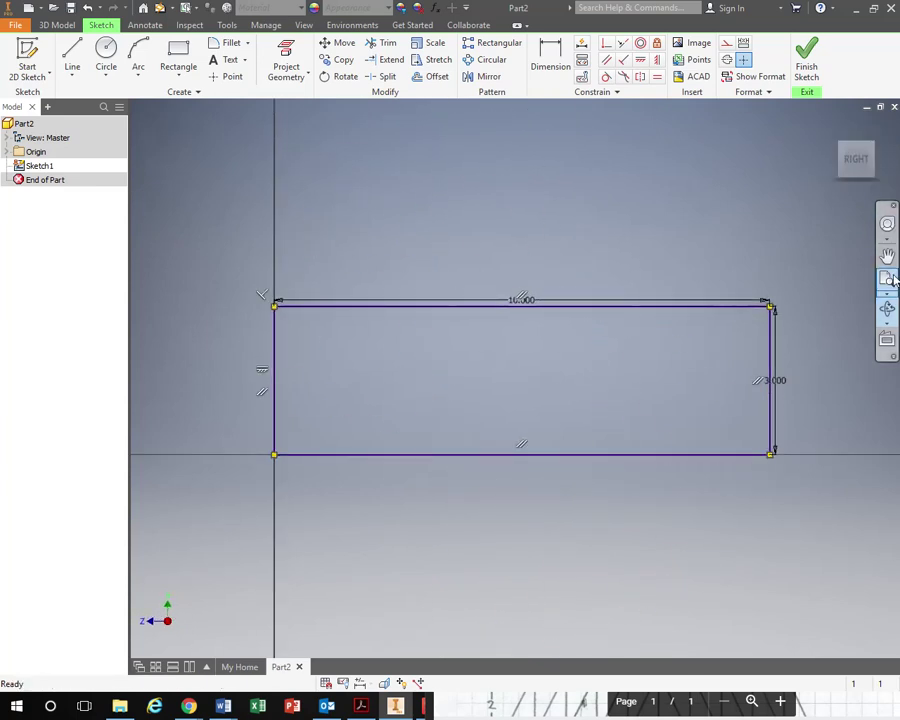
- Try orbiting the sketch again, start the Rectangle command, and restore the previous view of the whole rectangle
{"action": "left_click", "coordinate": [887, 309]}
{"action": "left_click_drag", "start_coordinate": [514, 348], "coordinate": [511, 355]}
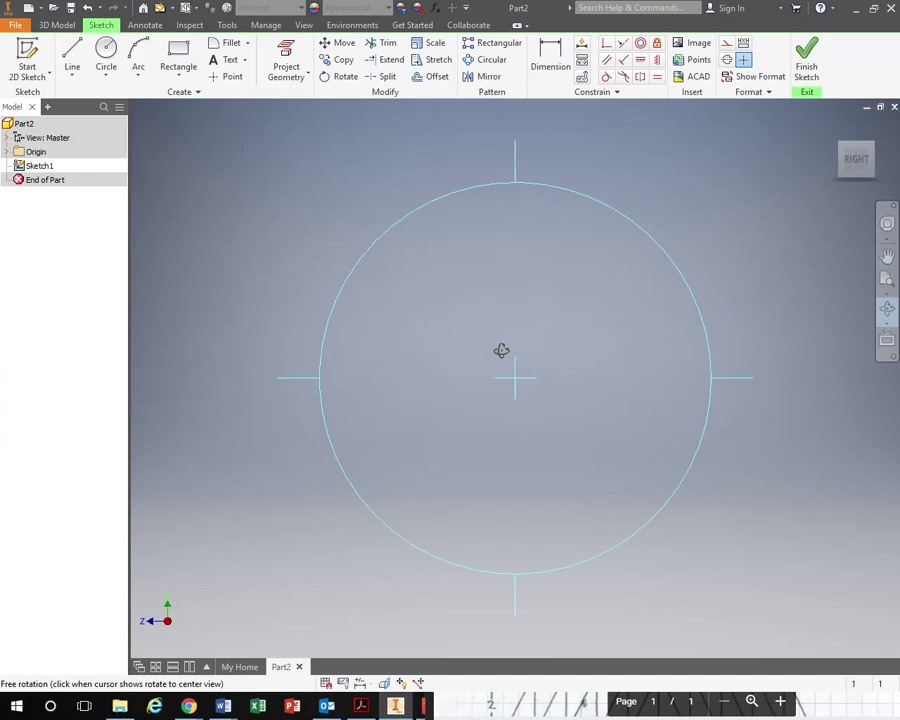
{"action": "key", "text": "Escape"}
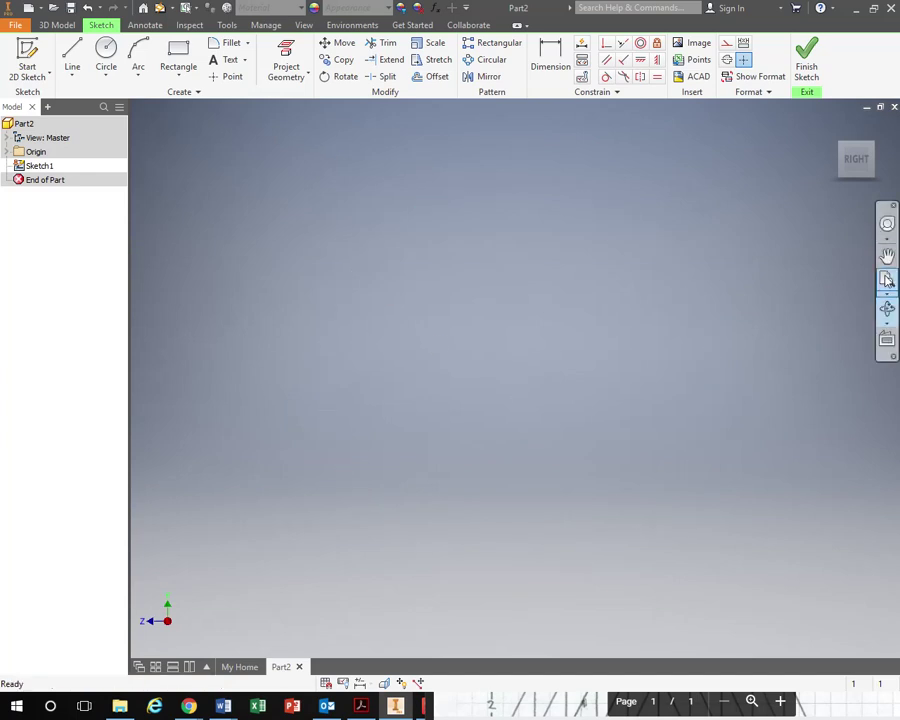
{"action": "key", "text": "r"}
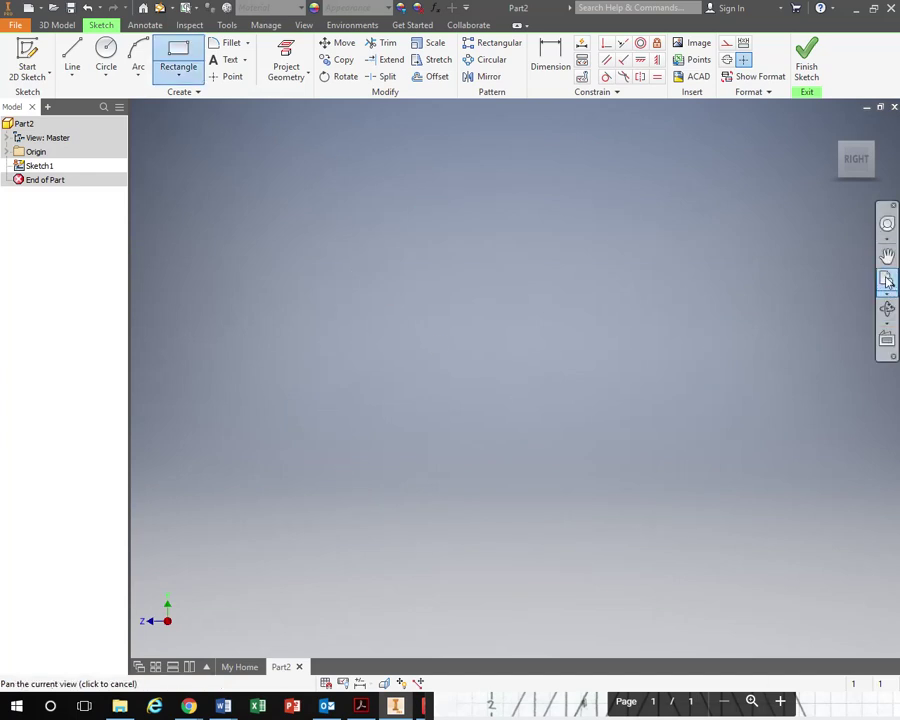
{"action": "key", "text": "F5"}
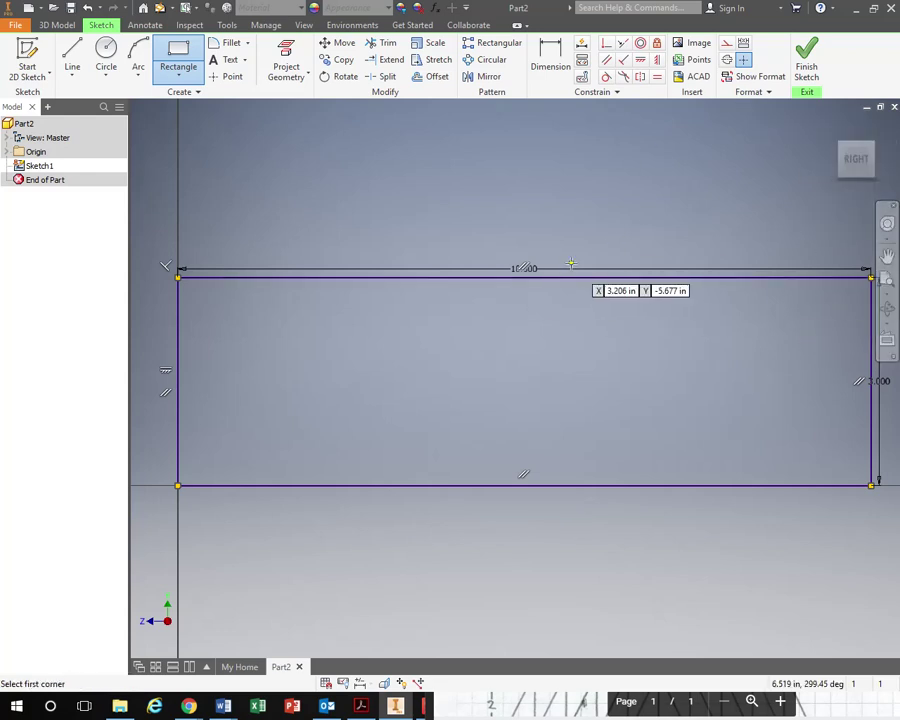
- Switch to Truss Rough Sketch Sample (1).pdf in Adobe Acrobat Reader and place its window over the sketch to consult the truss dimensions
{"action": "key", "text": "F2"}
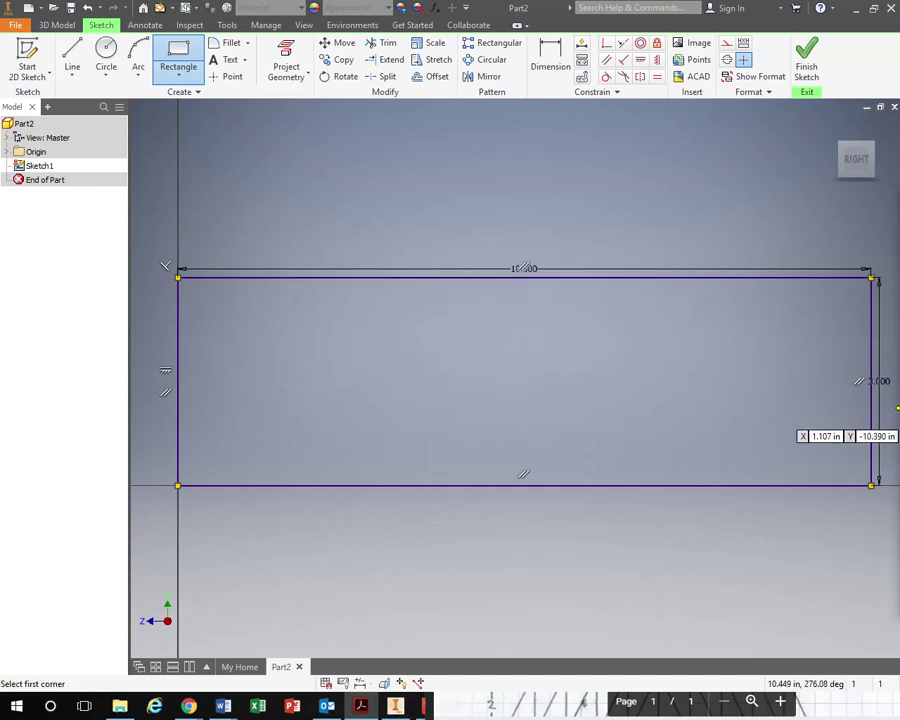
{"action": "key", "text": "alt+Tab"}
{"action": "left_click_drag", "start_coordinate": [752, 237], "coordinate": [603, 220]}
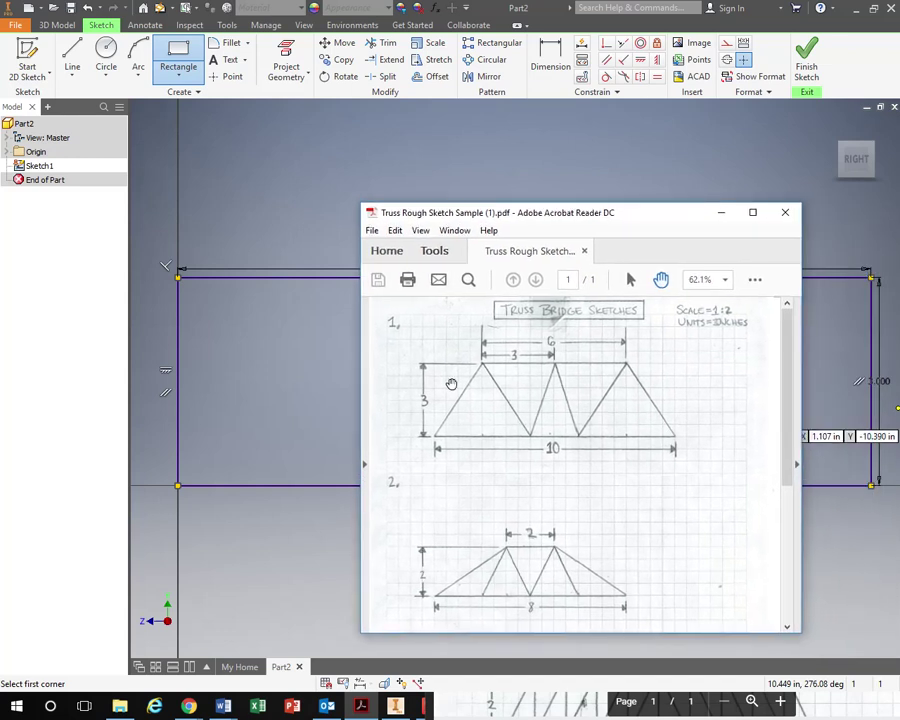